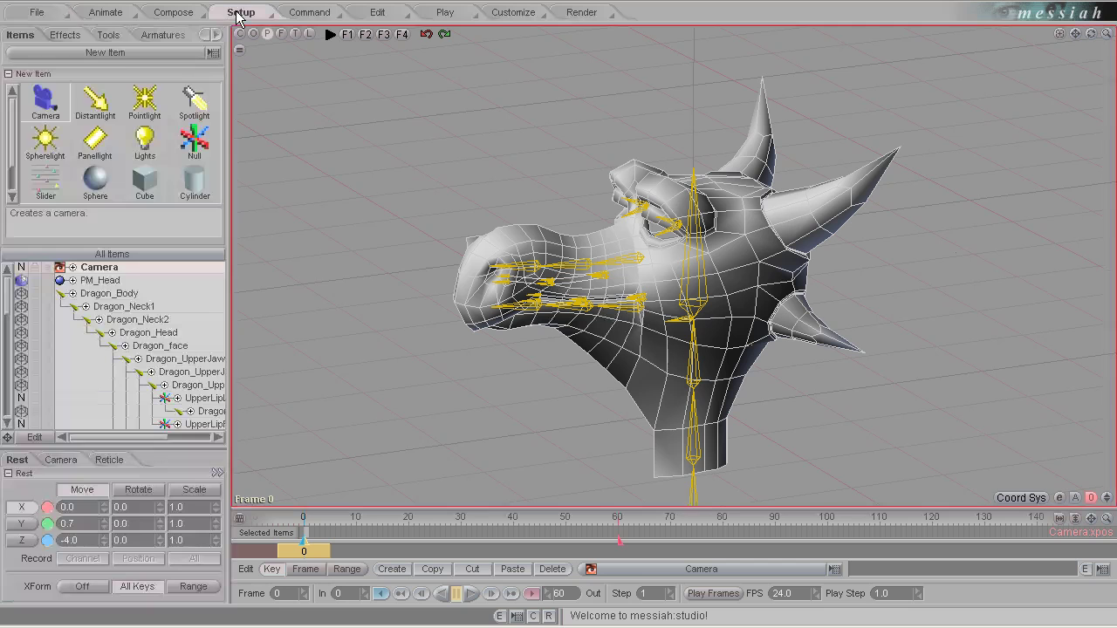
Step: Load LowerTeeth.obj, Tongue.obj and UpperTeeth.obj from the objects folder into the scene
click(36, 12)
mouse_move(61, 133)
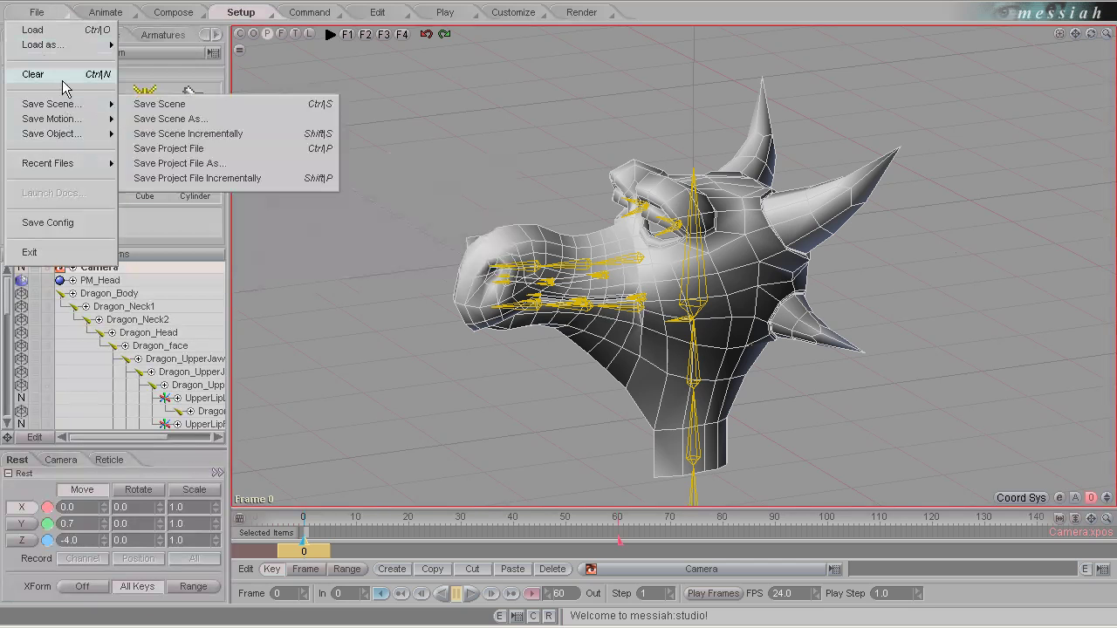
click(64, 30)
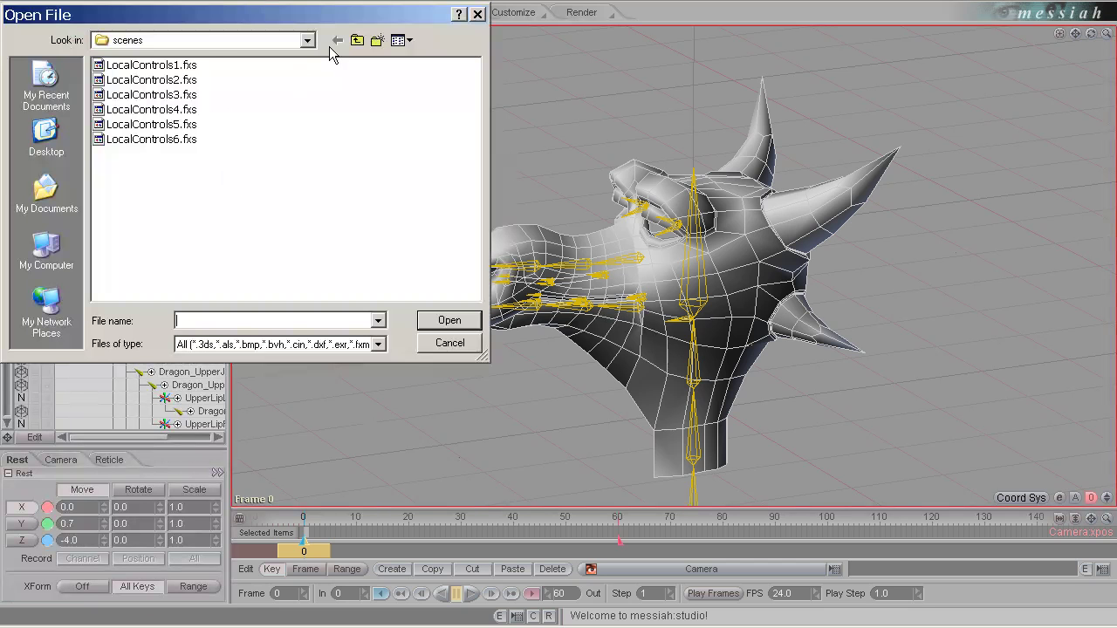
click(357, 40)
double_click(124, 65)
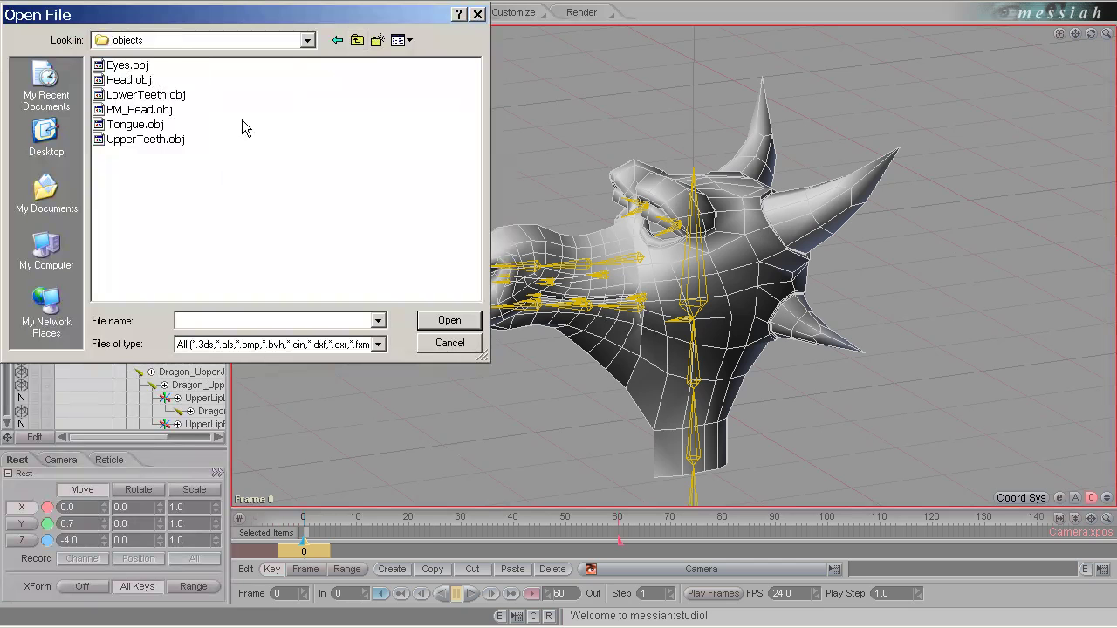
click(135, 124)
ctrl+click(144, 139)
ctrl+click(146, 95)
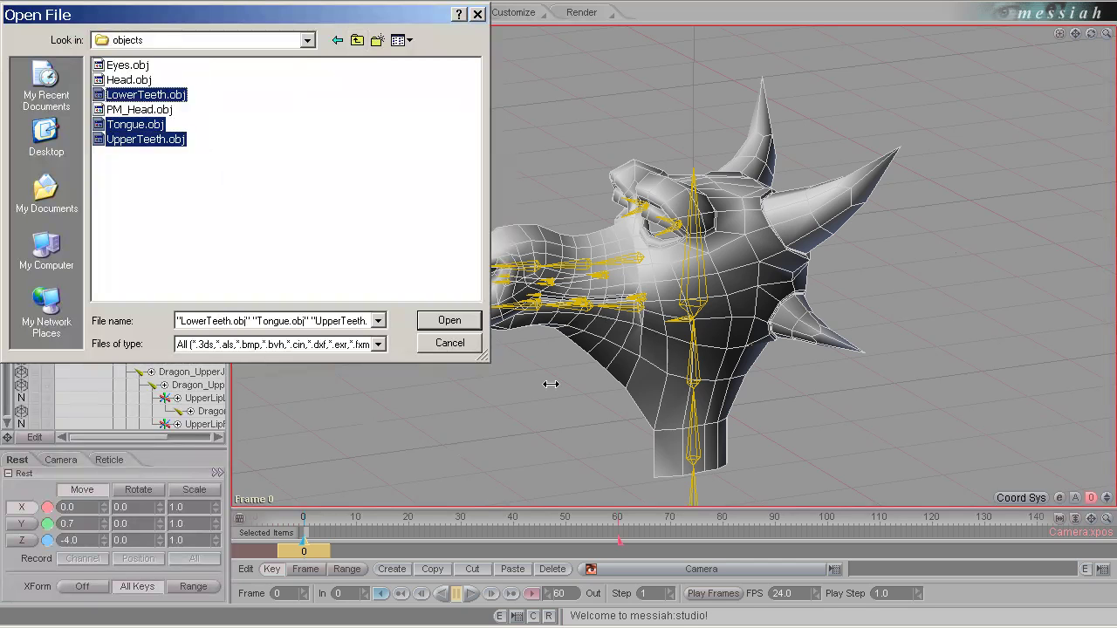
click(447, 320)
Step: Add the LowerTeeth, Tongue and UpperTeeth objects to the Dragon_Deform effect
click(83, 35)
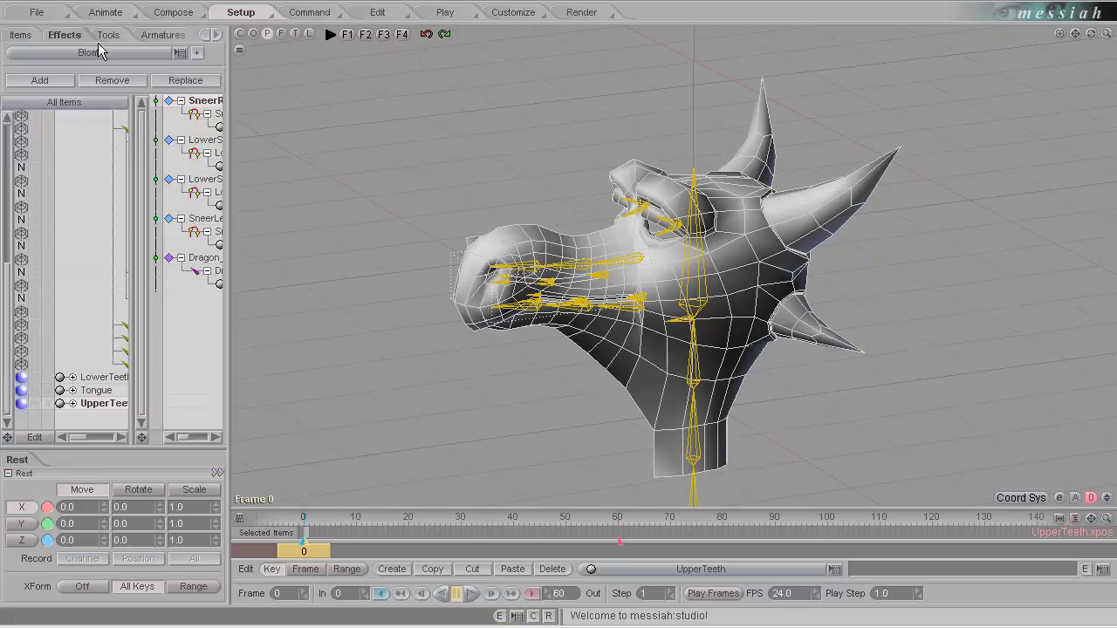
drag(229, 100, 647, 139)
drag(139, 380, 109, 401)
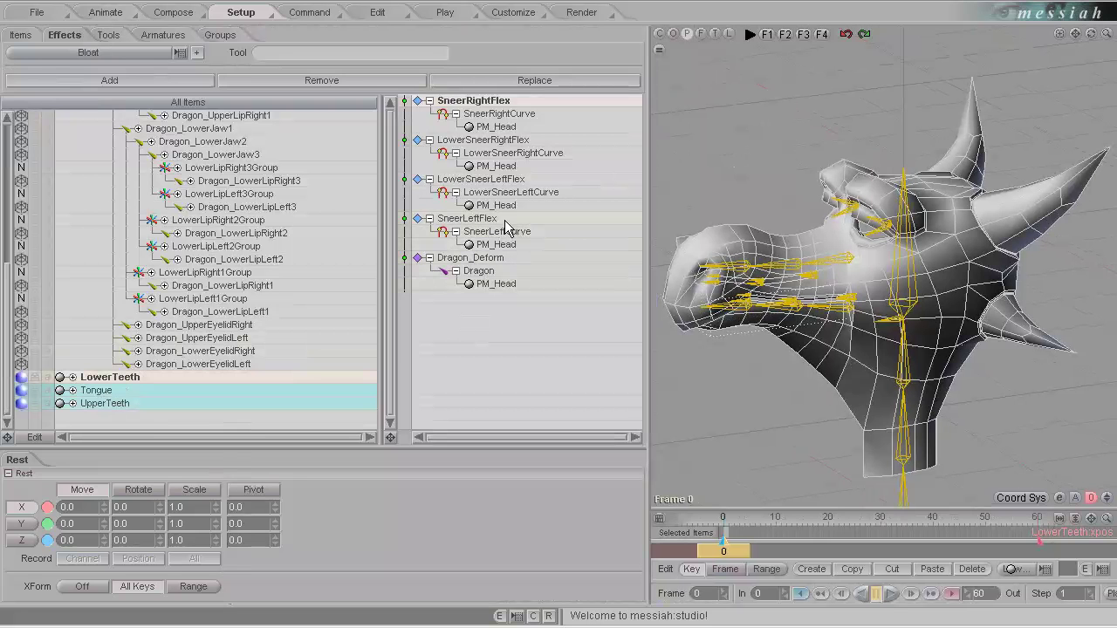
click(485, 257)
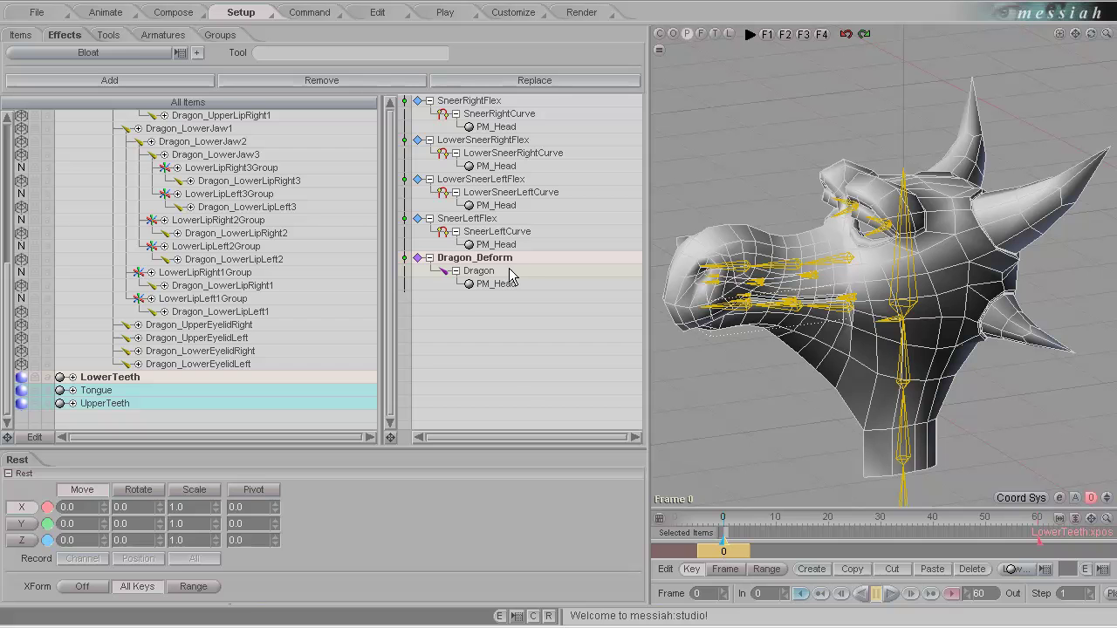
click(186, 80)
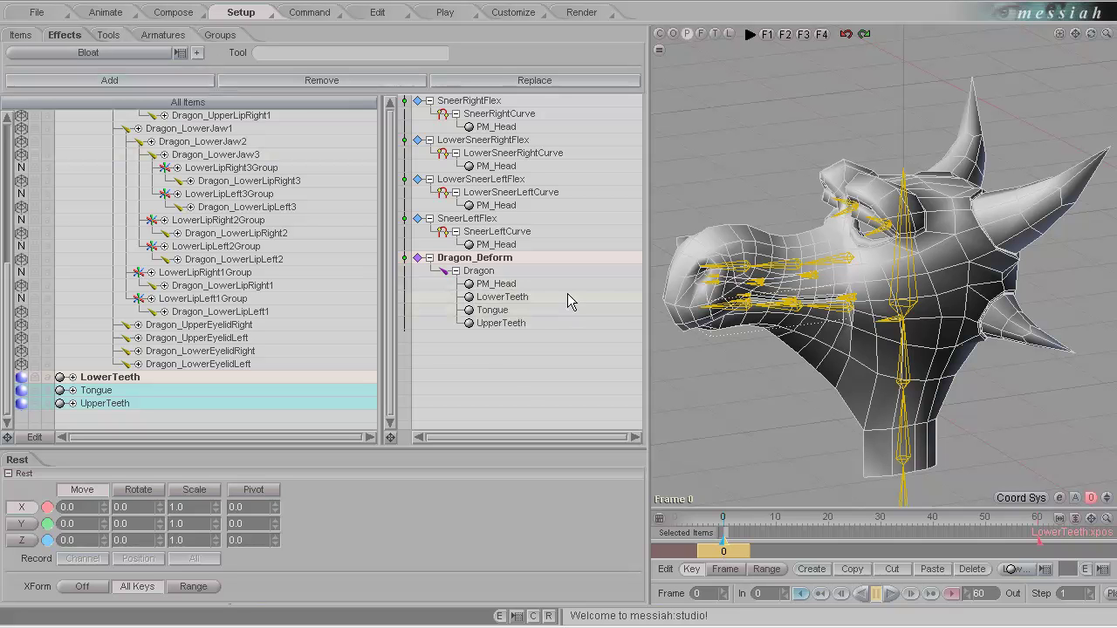
Step: Test the jaw in animation mode by pitching Dragon_LowerJaw1 open to about 38.75 and closing it to about -8.5
click(105, 12)
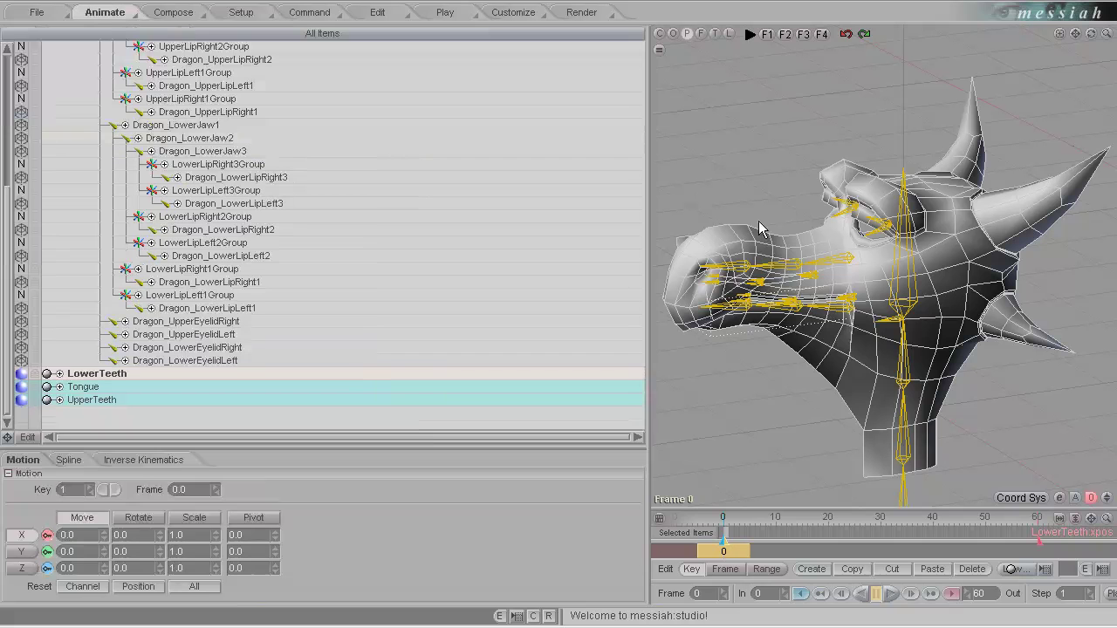
click(841, 324)
drag(844, 393, 719, 413)
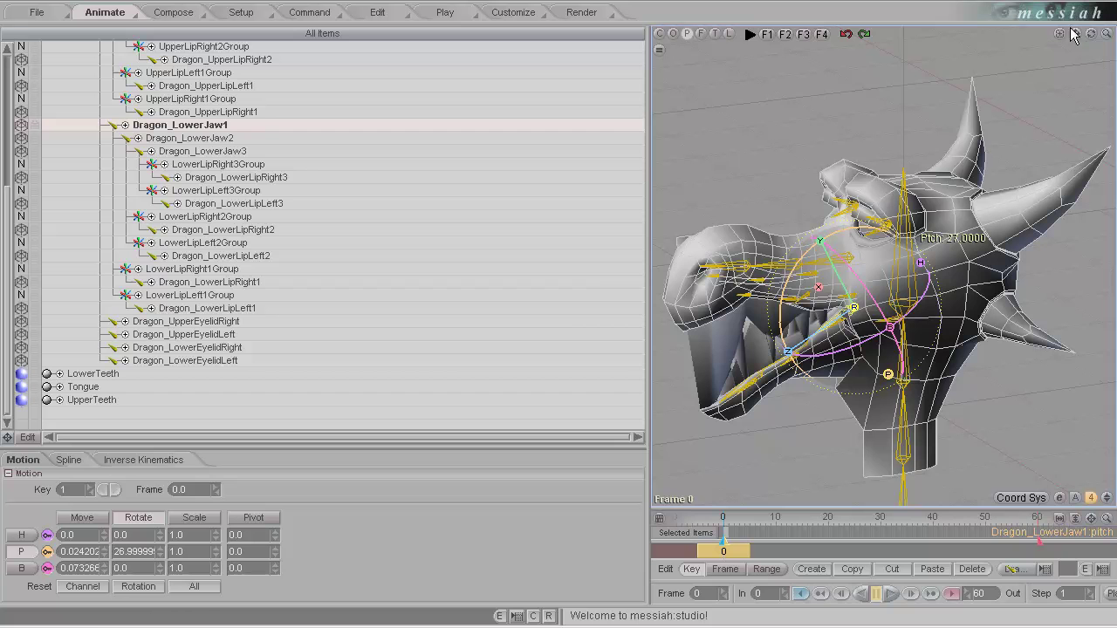
drag(1075, 33, 559, 325)
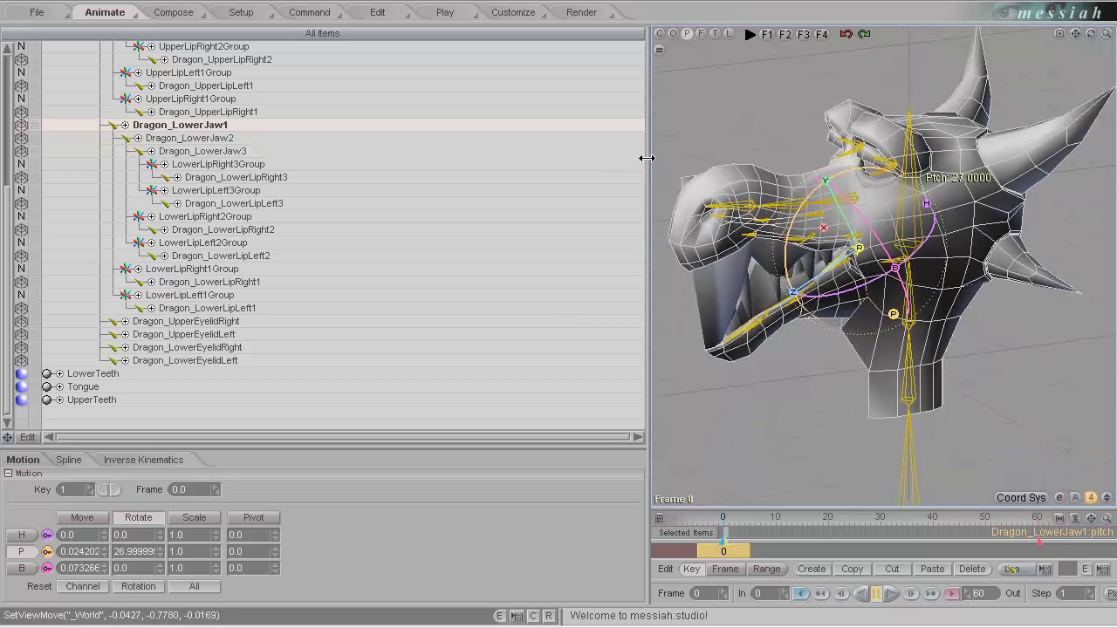
drag(647, 162, 464, 172)
drag(1090, 33, 558, 318)
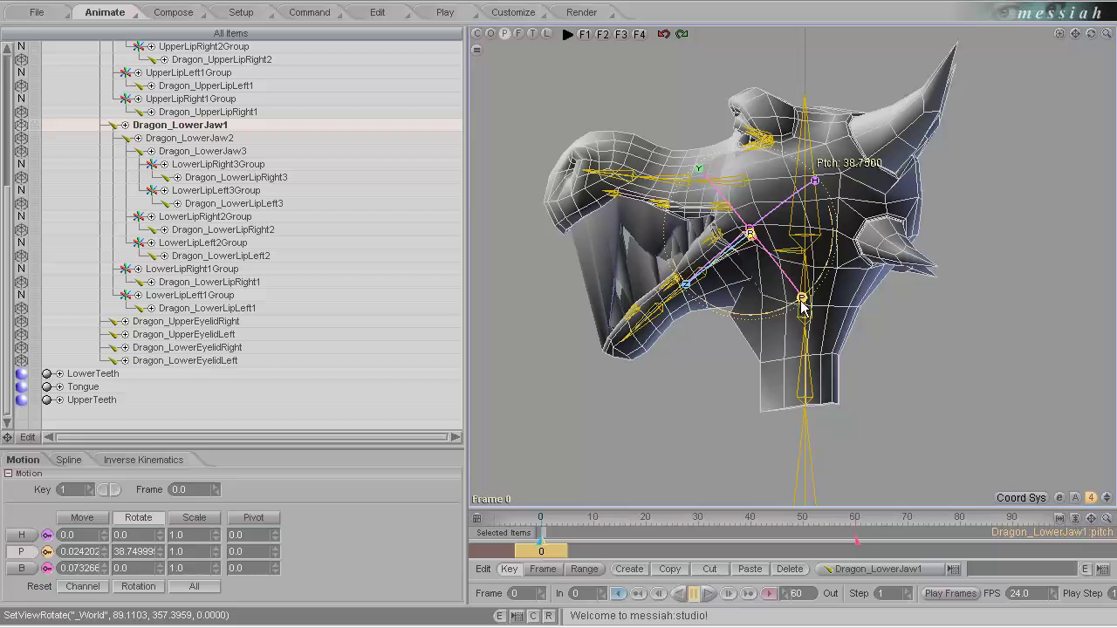
drag(796, 304, 563, 318)
Step: Add LowerTeeth, Tongue and UpperTeeth to the weight drawing list of the LowerJawME meta effector in setup mode
click(244, 13)
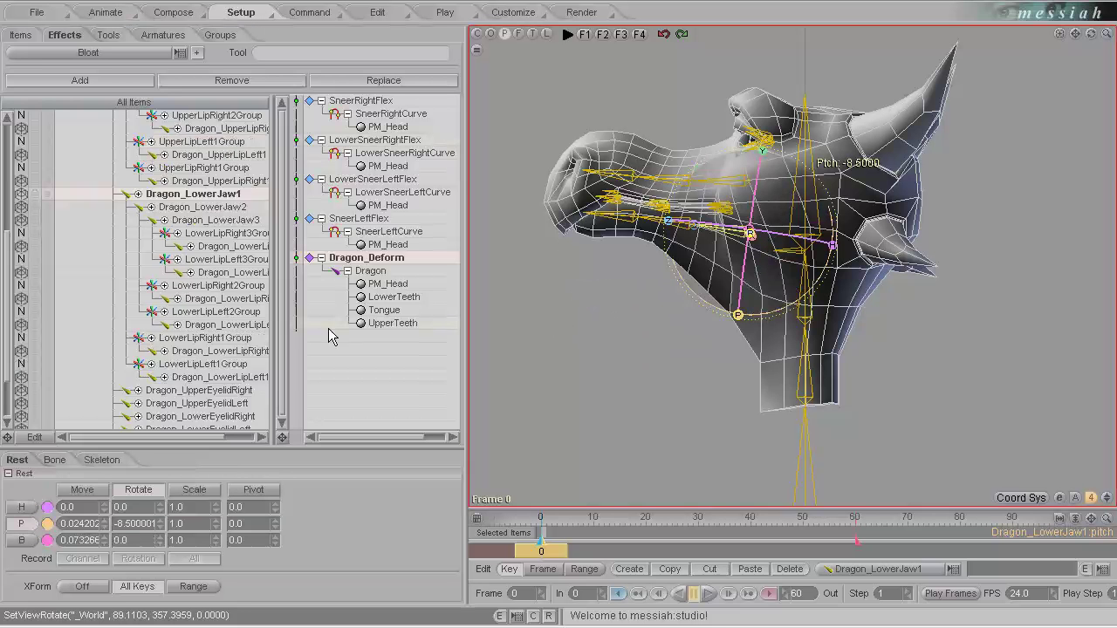
scroll(23, 133, up, 4)
click(62, 142)
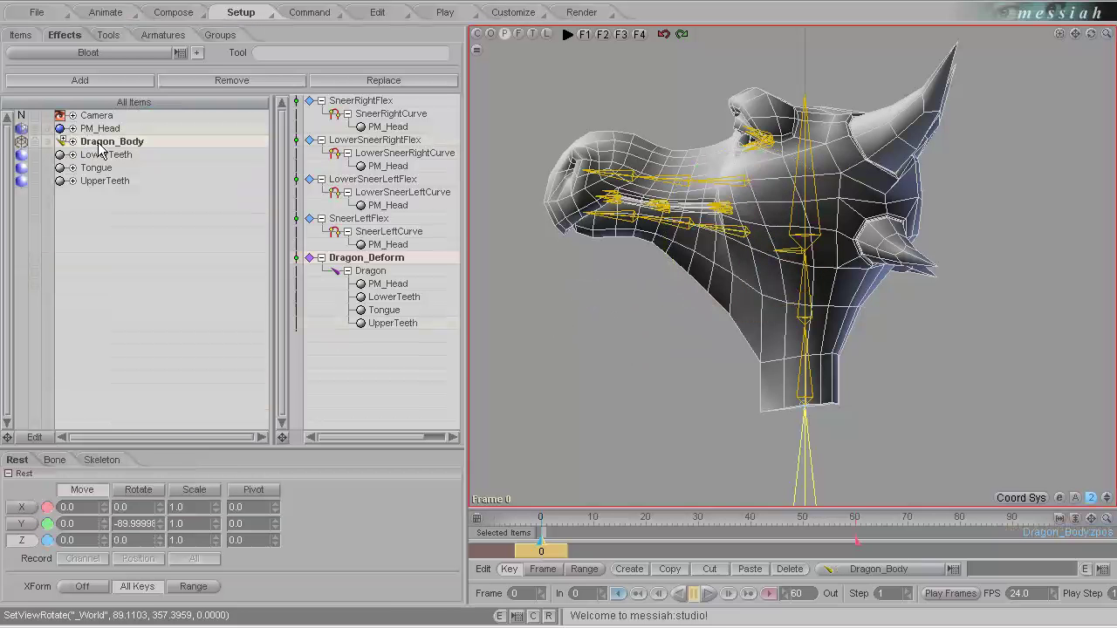
click(59, 128)
scroll(144, 221, down, 3)
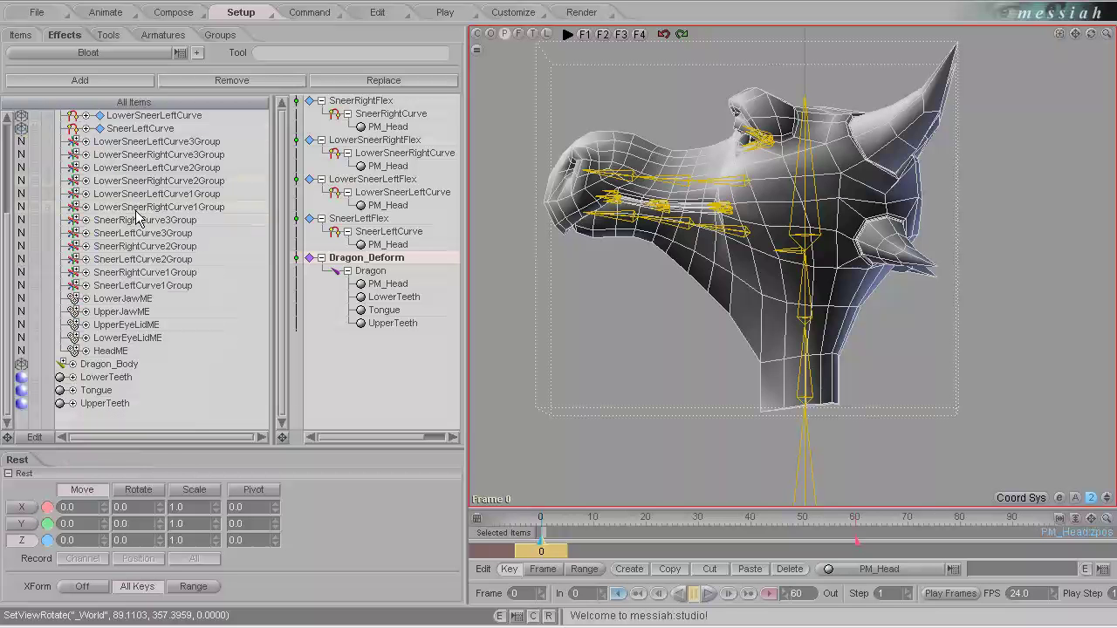
click(140, 300)
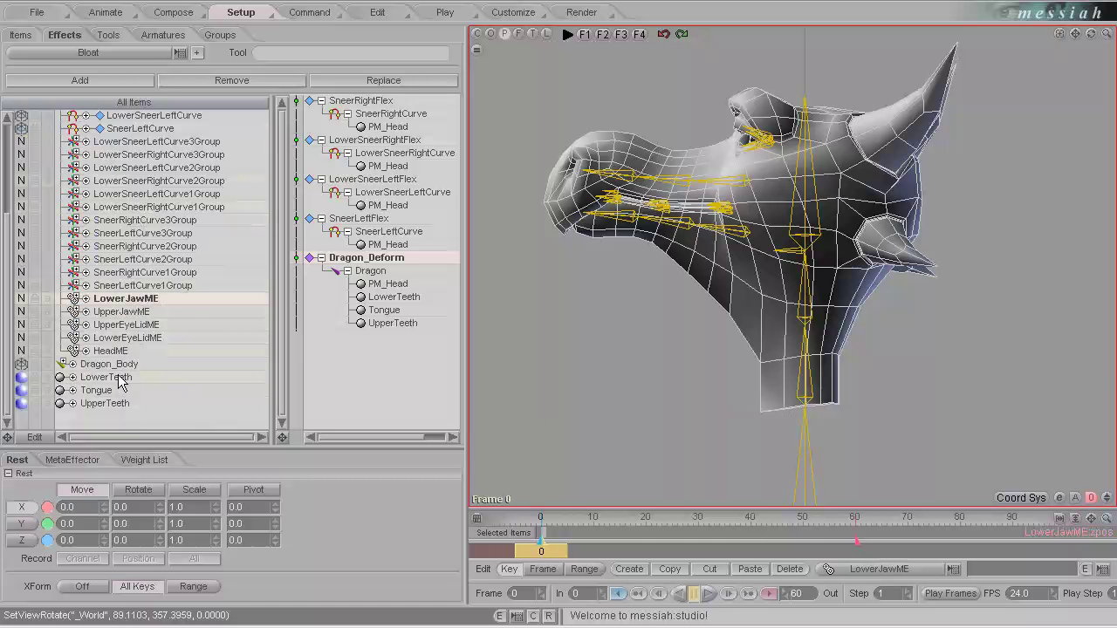
drag(120, 381, 110, 407)
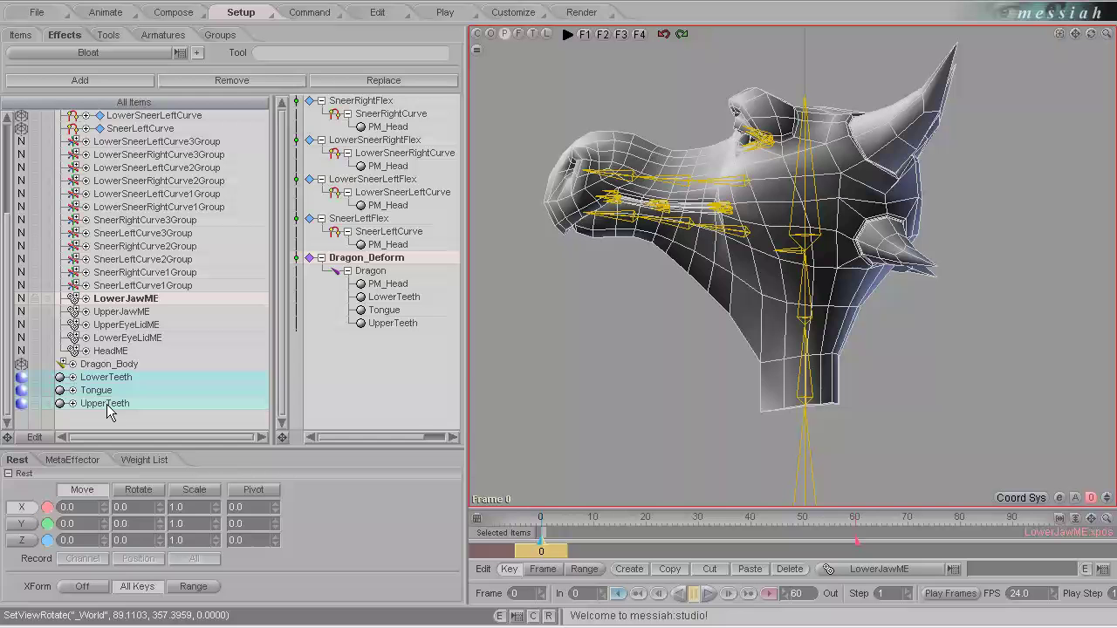
click(155, 461)
click(147, 416)
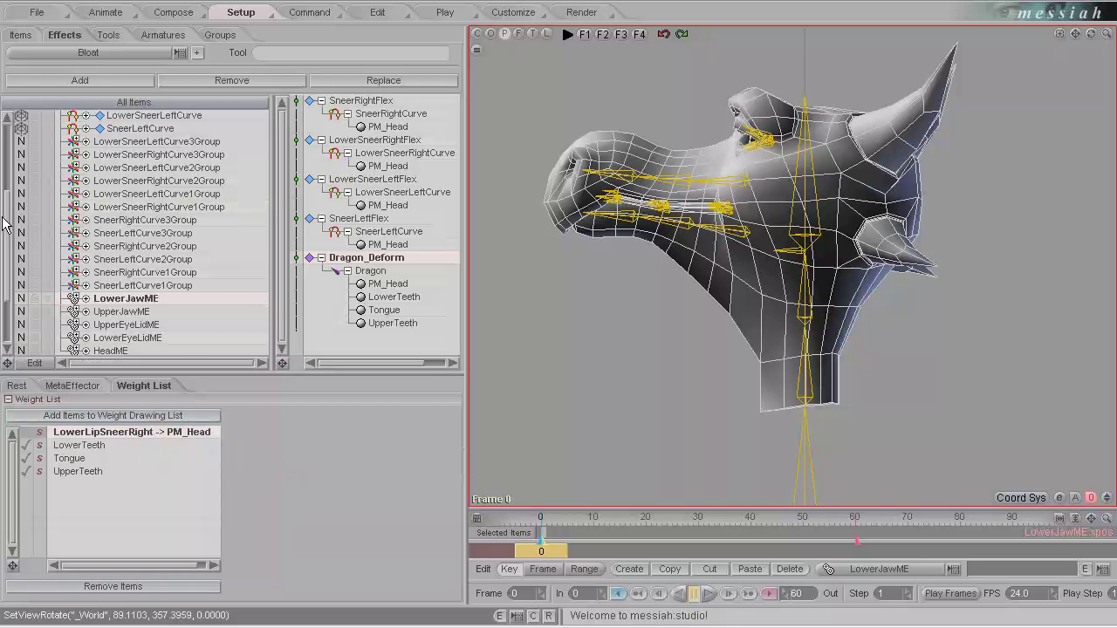
Step: Hide PM_Head along with the selected teeth and tongue by setting their display mode to NONE
drag(6, 219, 8, 130)
click(58, 129)
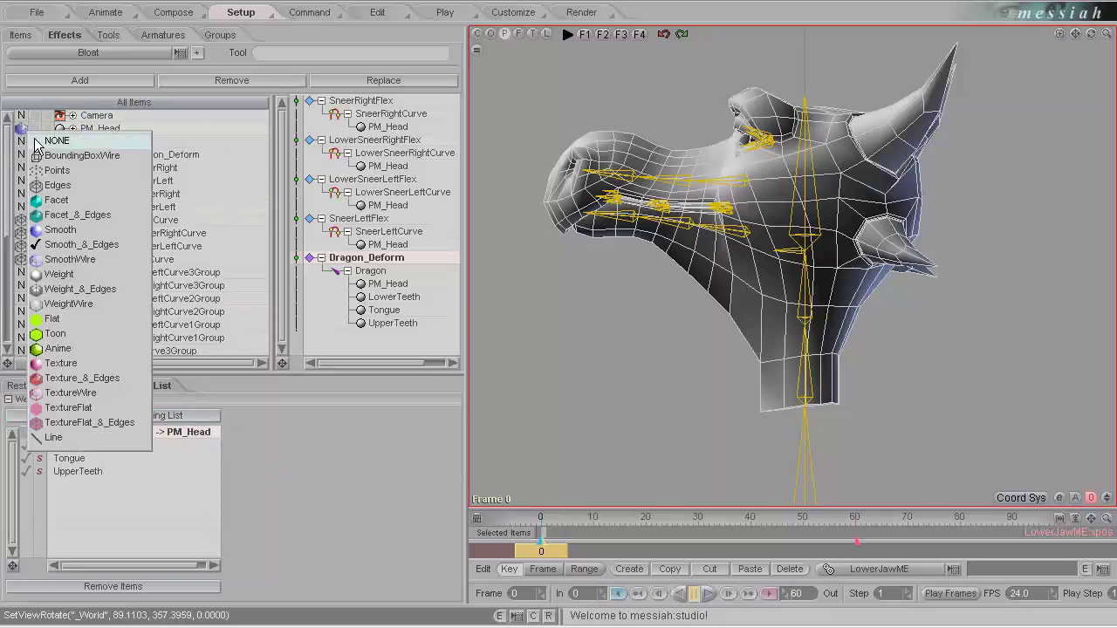
click(38, 142)
Step: Display LowerTeeth, Tongue and UpperTeeth together in Weight_&_Edges mode
drag(7, 210, 7, 349)
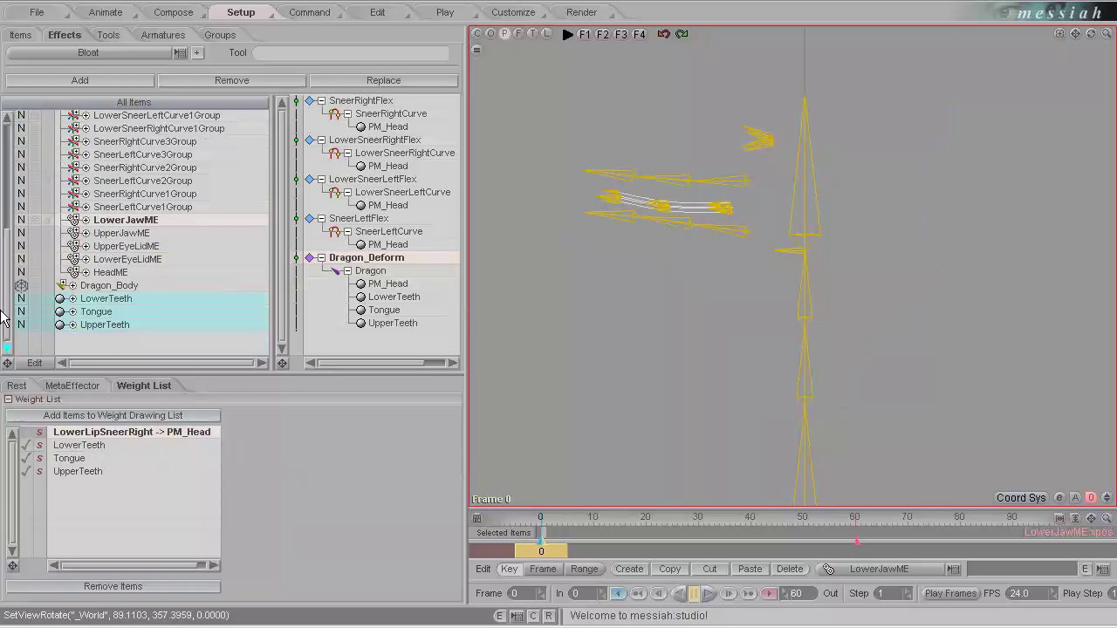
click(122, 286)
click(112, 304)
ctrl+click(109, 325)
ctrl+click(105, 311)
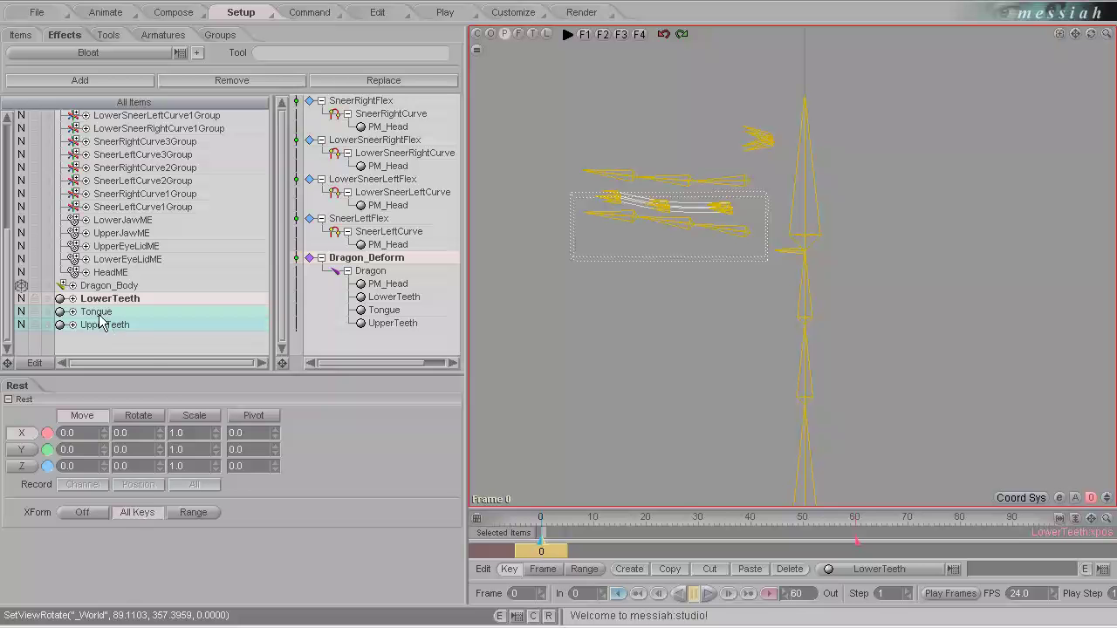
click(26, 302)
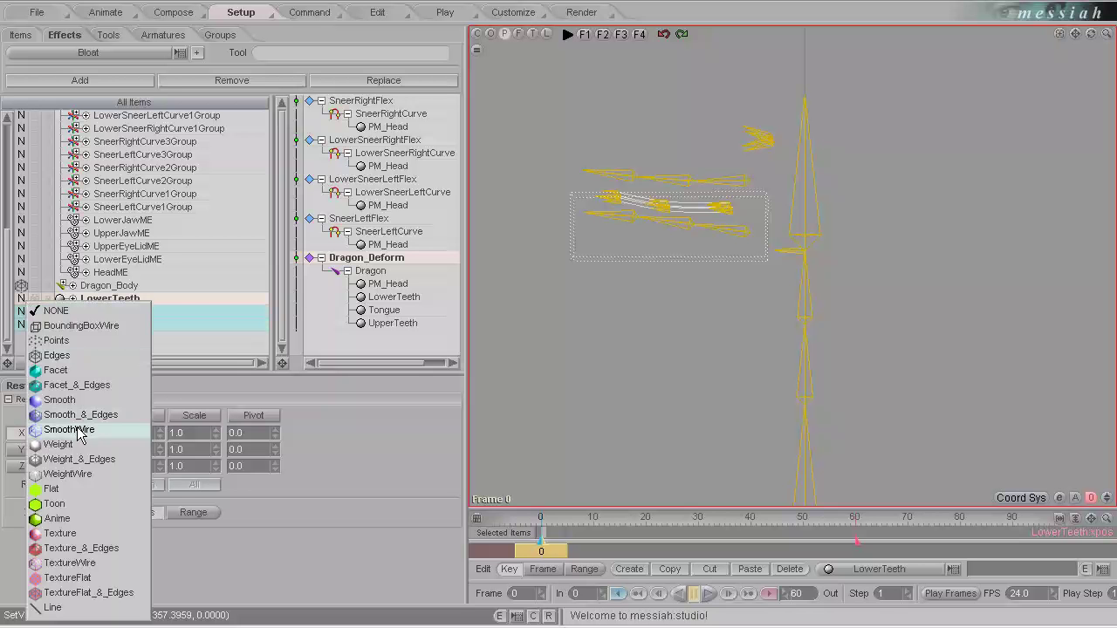
click(84, 460)
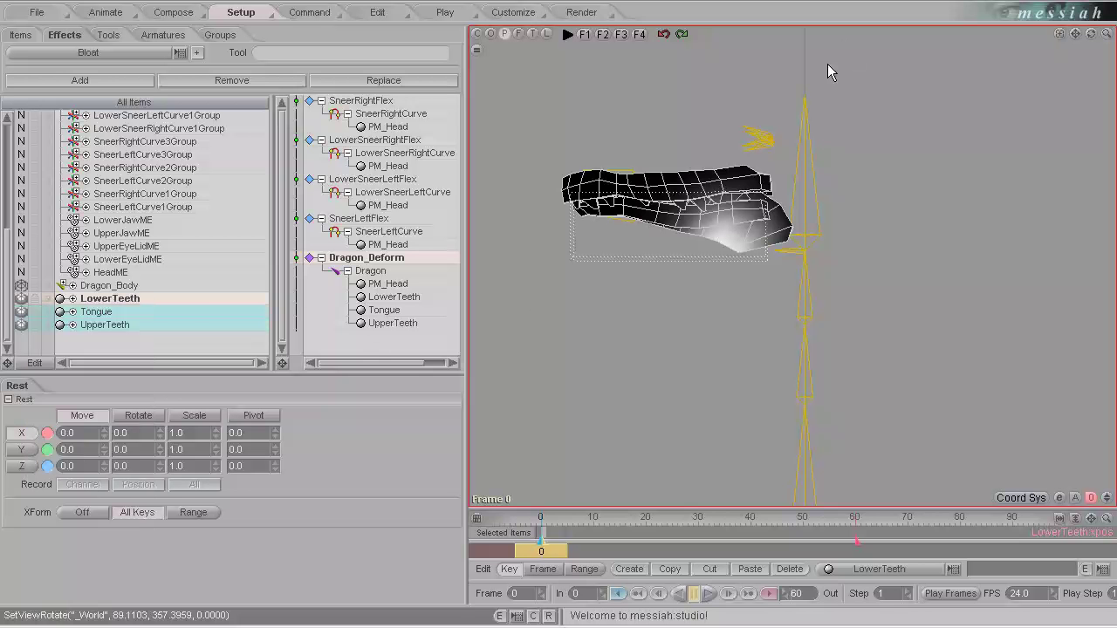
Step: Expand LowerJawME and set it and its effectors to display as Edges beneath the teeth
click(118, 221)
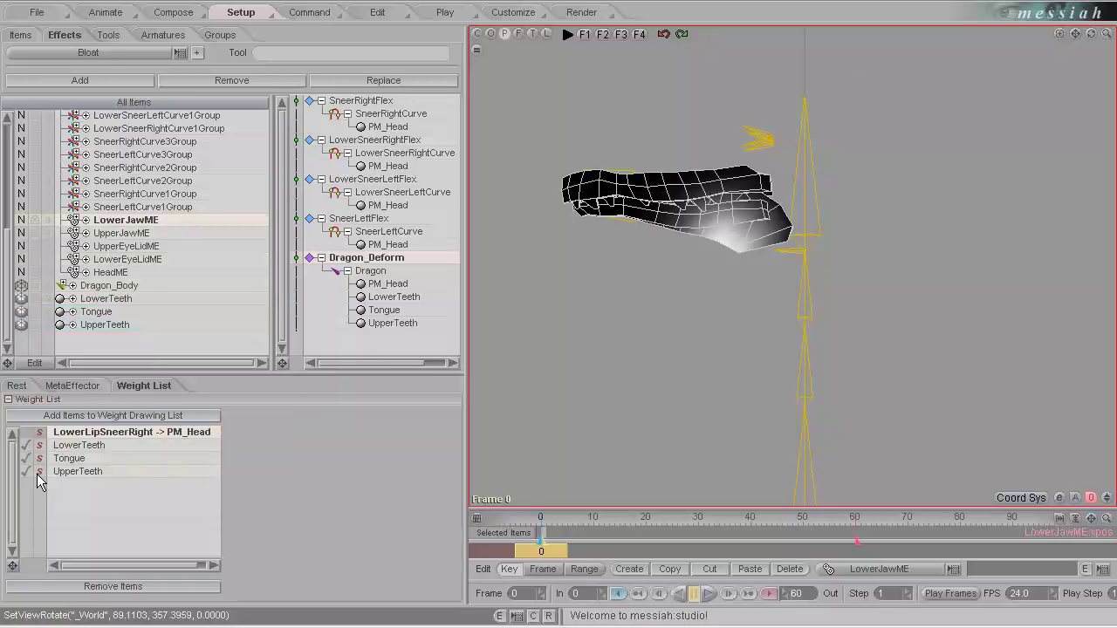
scroll(858, 231, up, 2)
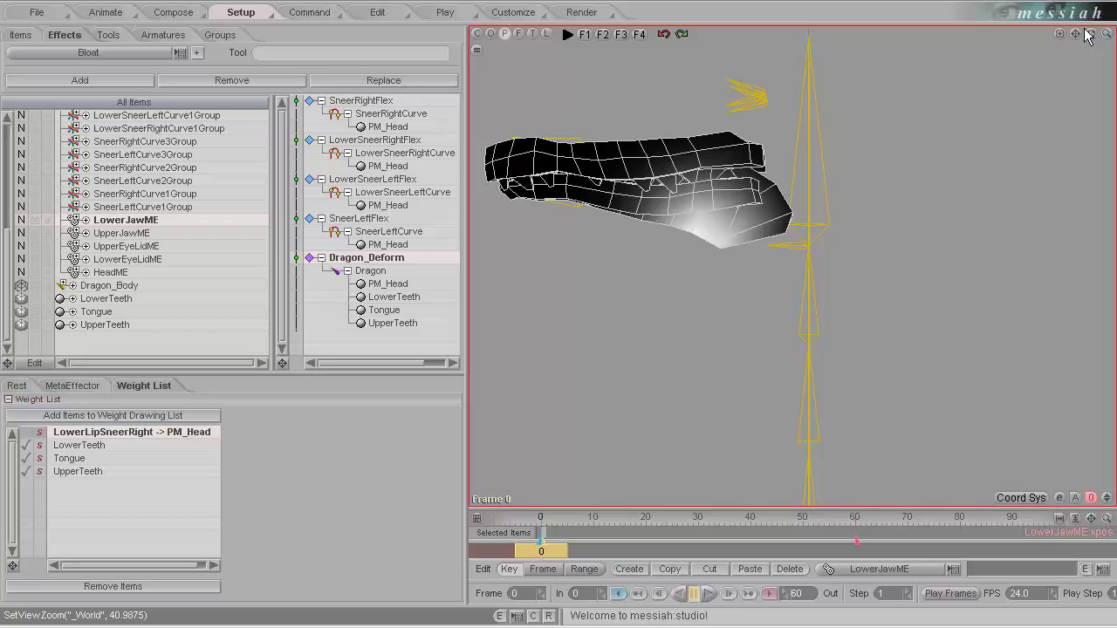
drag(1088, 35, 560, 320)
scroll(864, 188, up, 4)
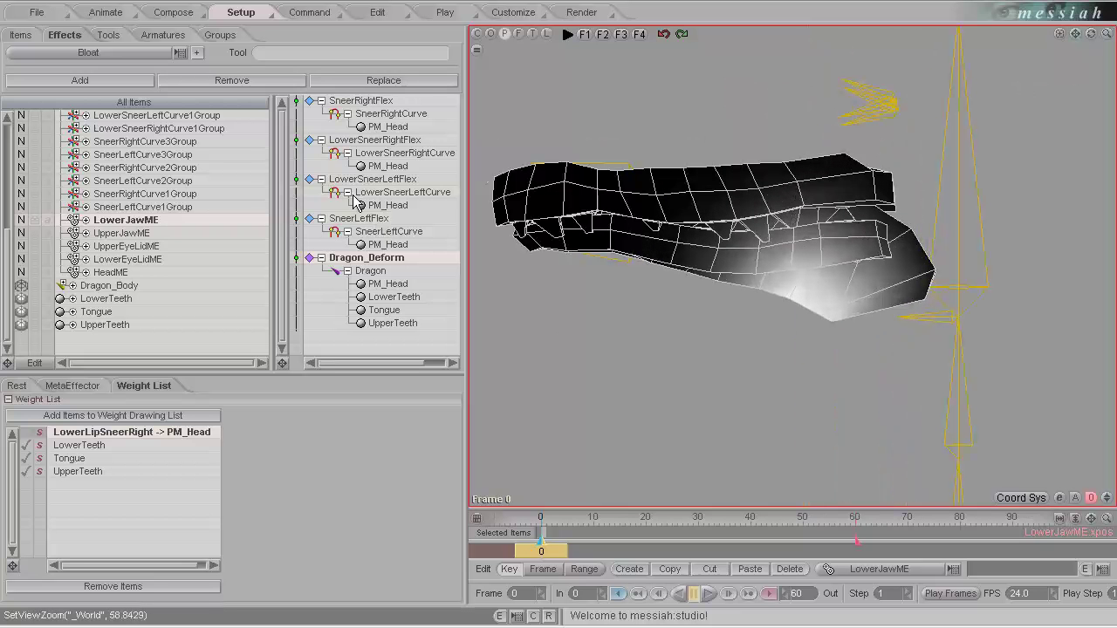
click(75, 221)
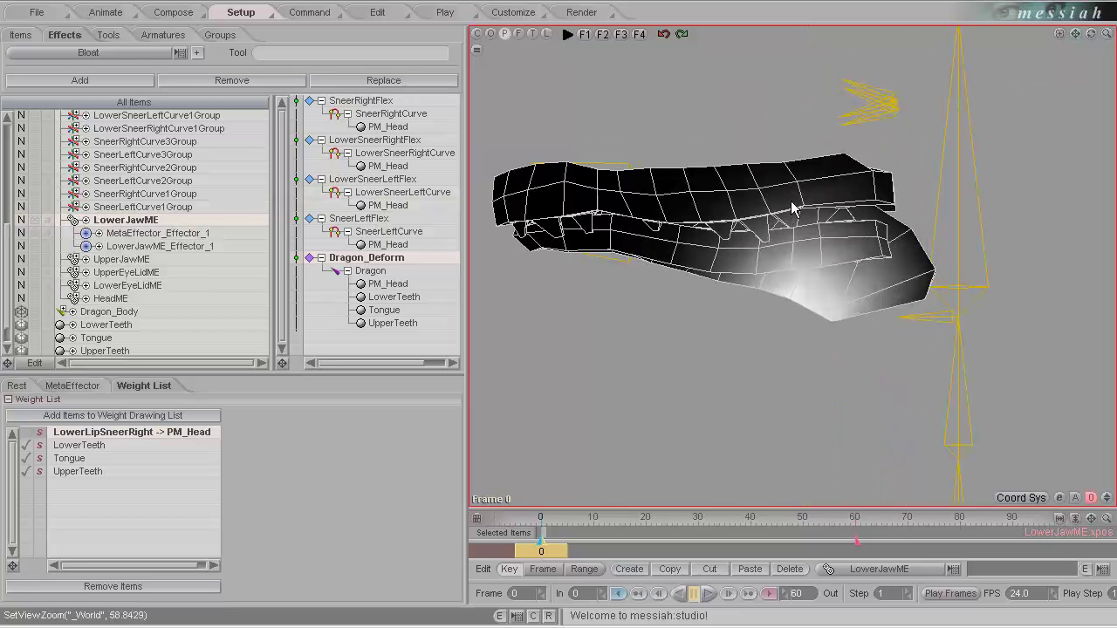
drag(1091, 33, 560, 320)
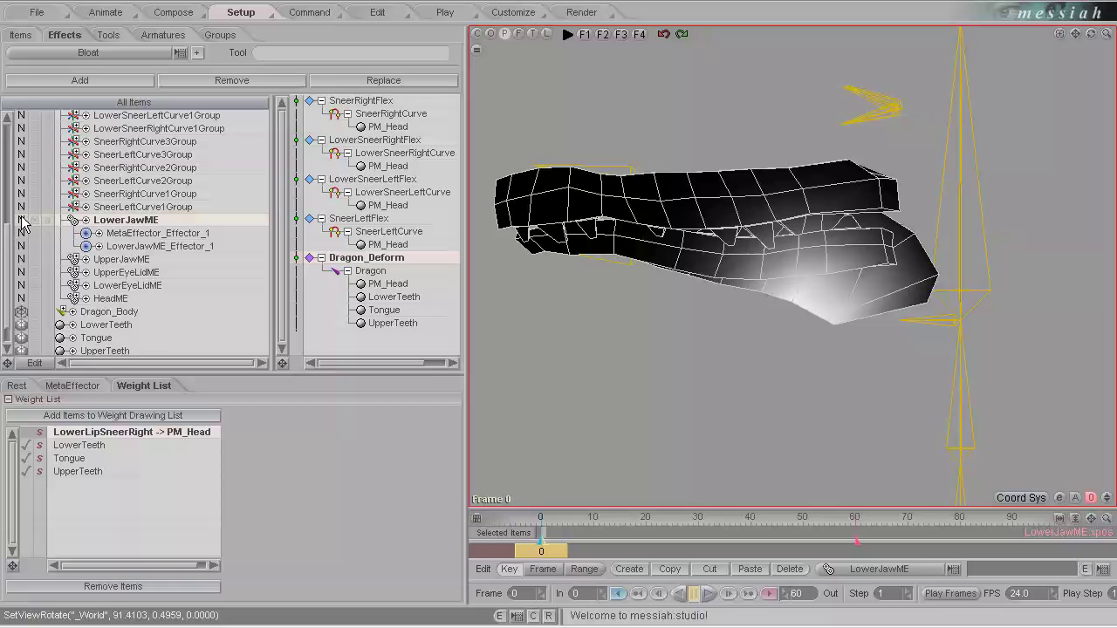
click(24, 220)
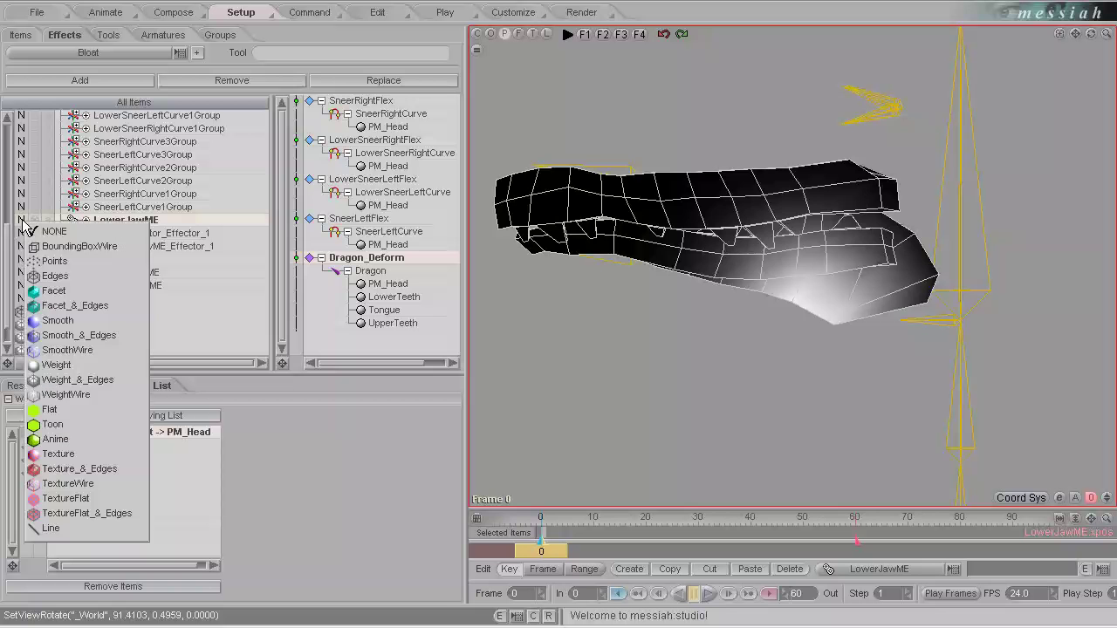
click(74, 278)
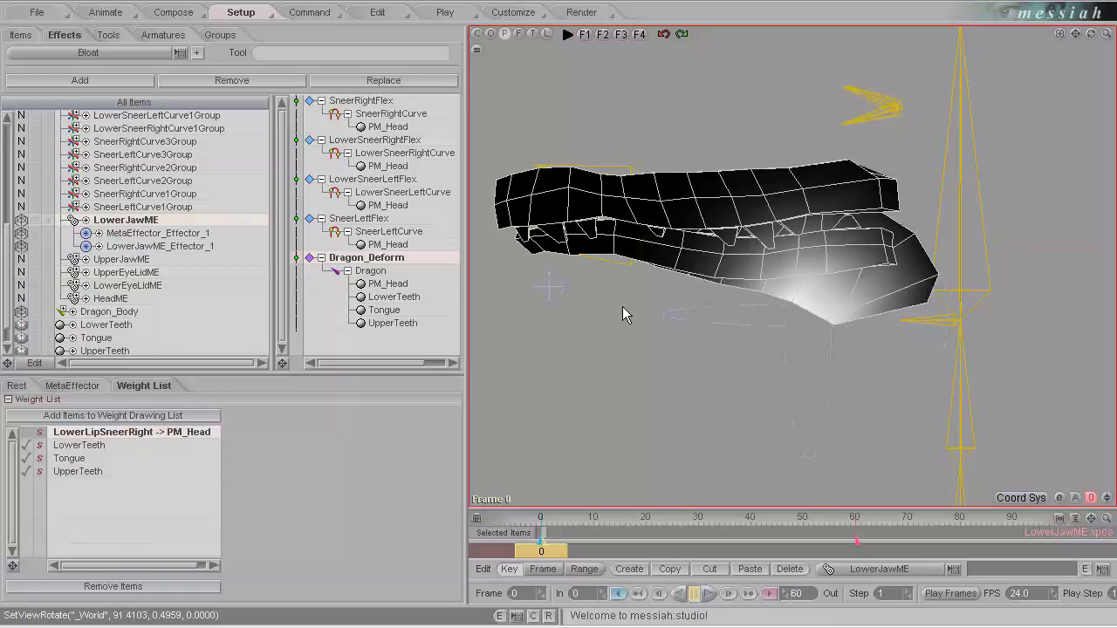
middle_drag(622, 306, 587, 282)
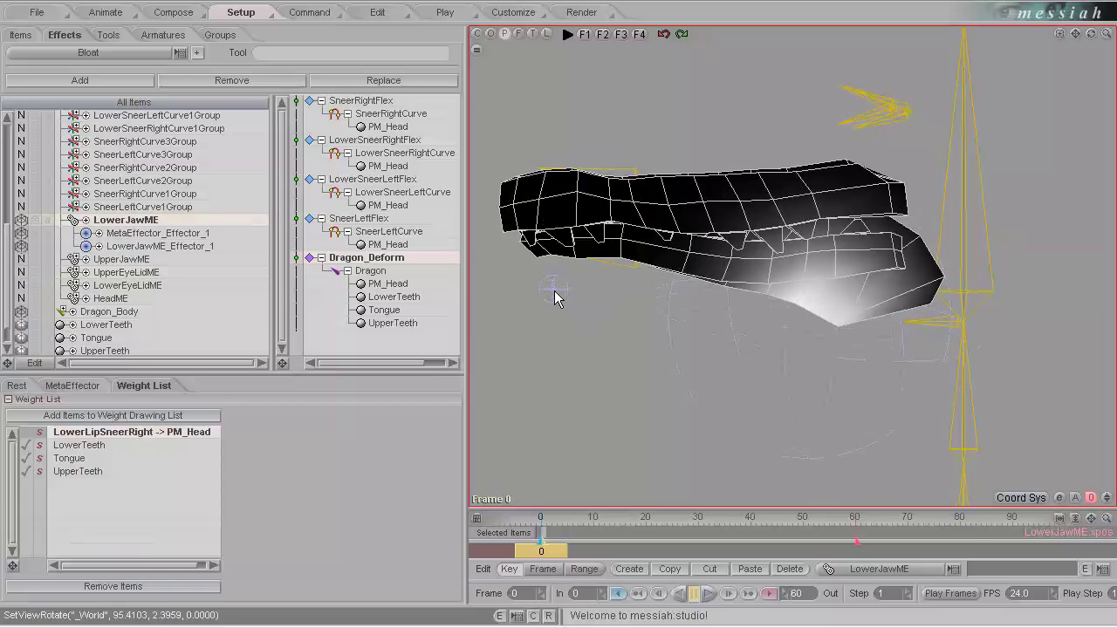
Step: Select MetaEffector_Effector_1 at the front of the lower jaw and display PM_Head in WeightWire mode
click(554, 291)
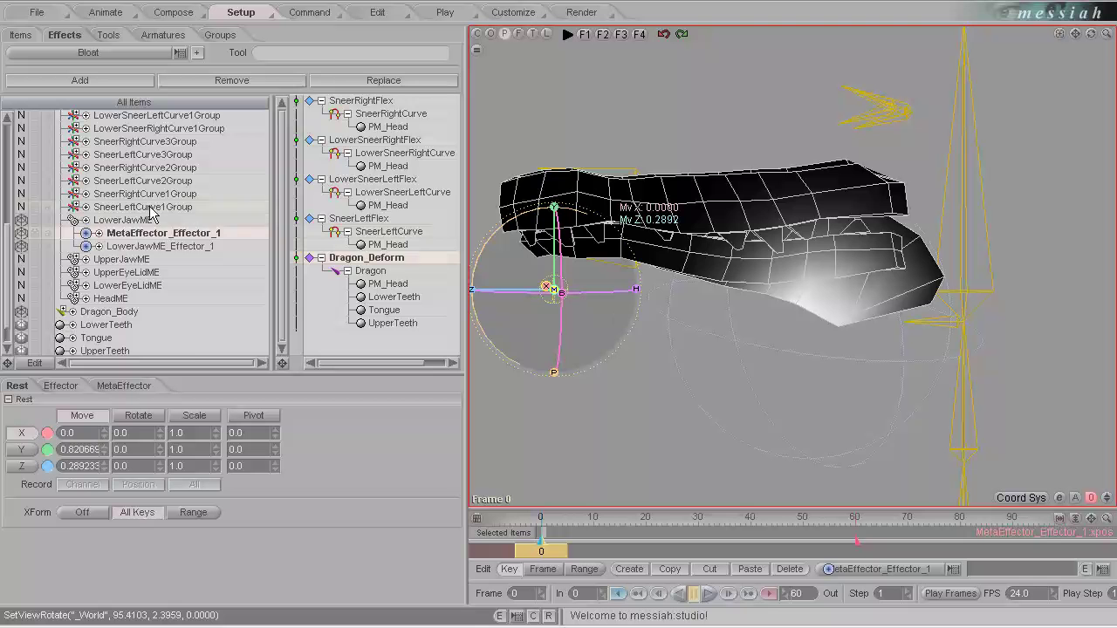
scroll(44, 252, up, 5)
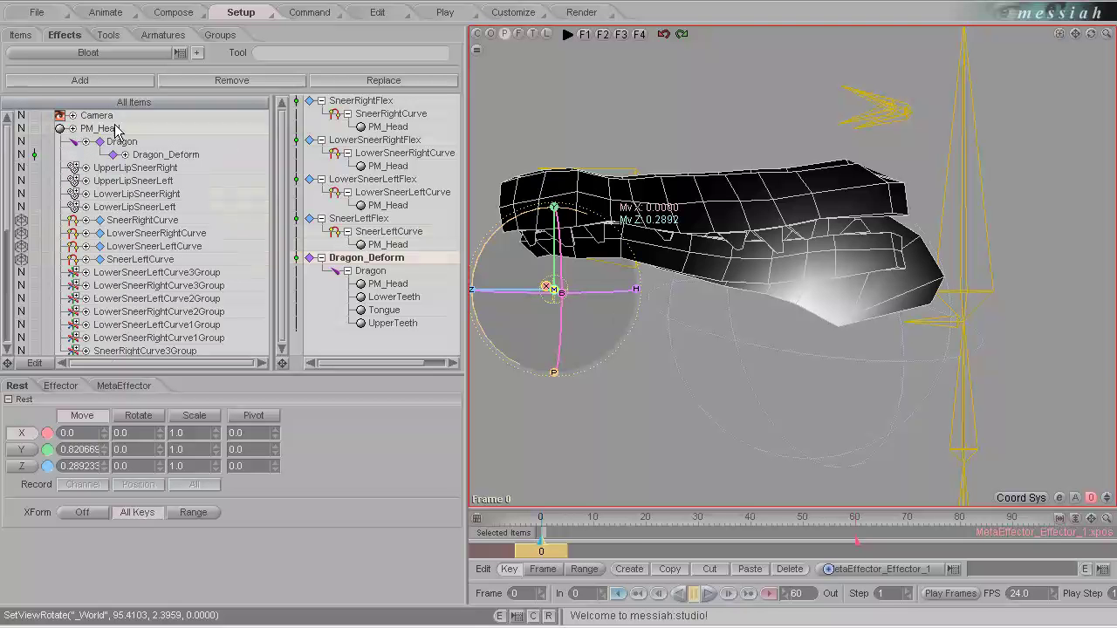
click(25, 131)
click(78, 293)
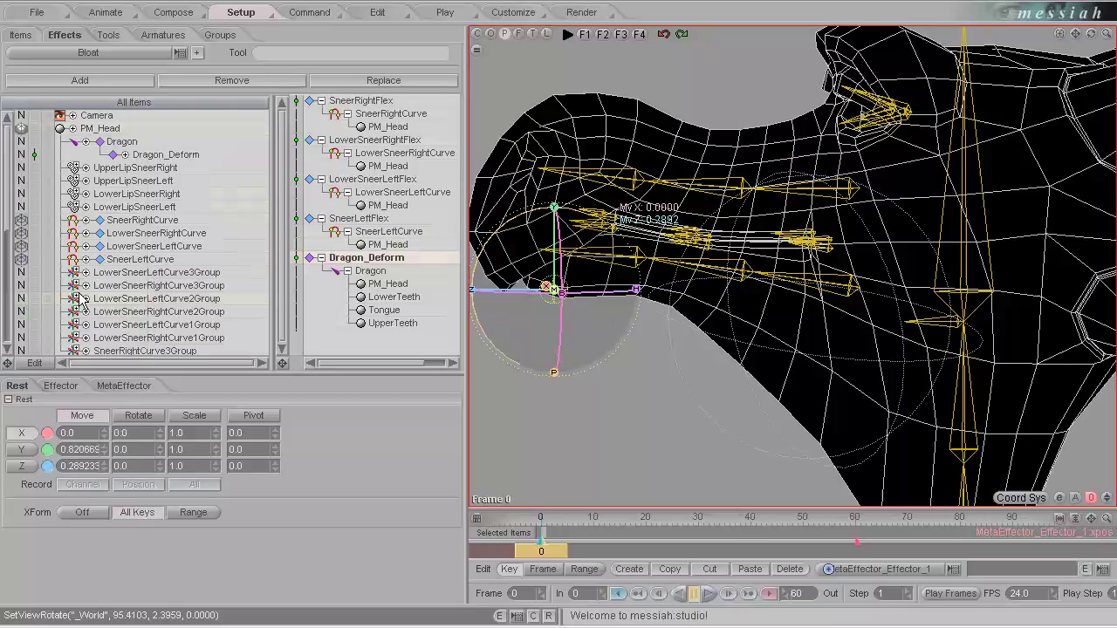
click(23, 131)
click(81, 305)
scroll(705, 263, down, 2)
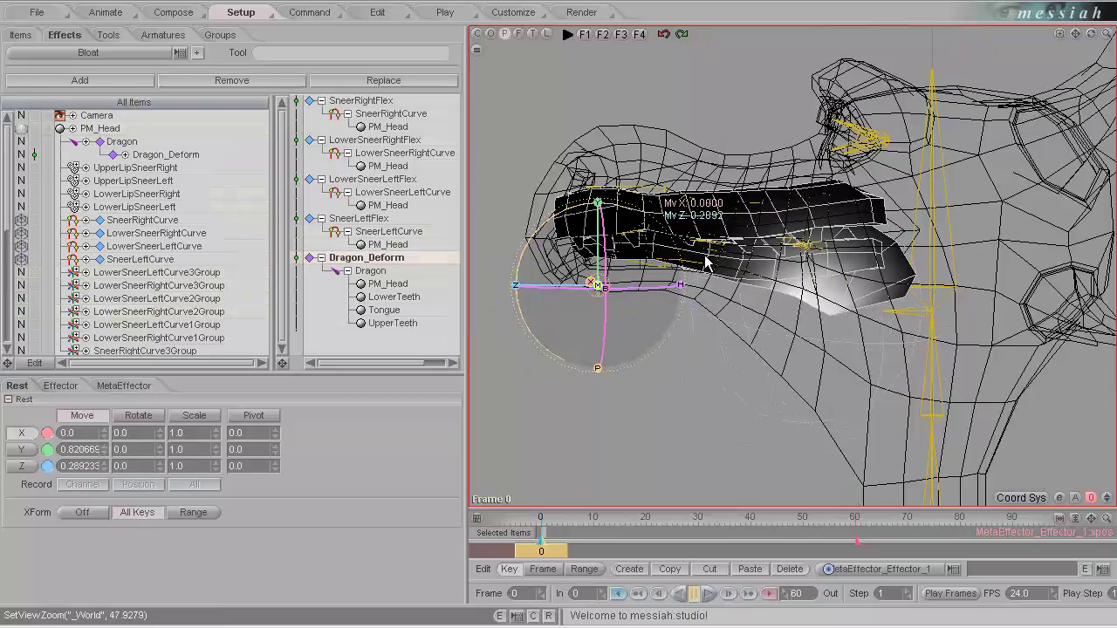
Step: Enable drawing of LowerJawME's weights on PM_Head in its weight list
click(5, 245)
click(137, 193)
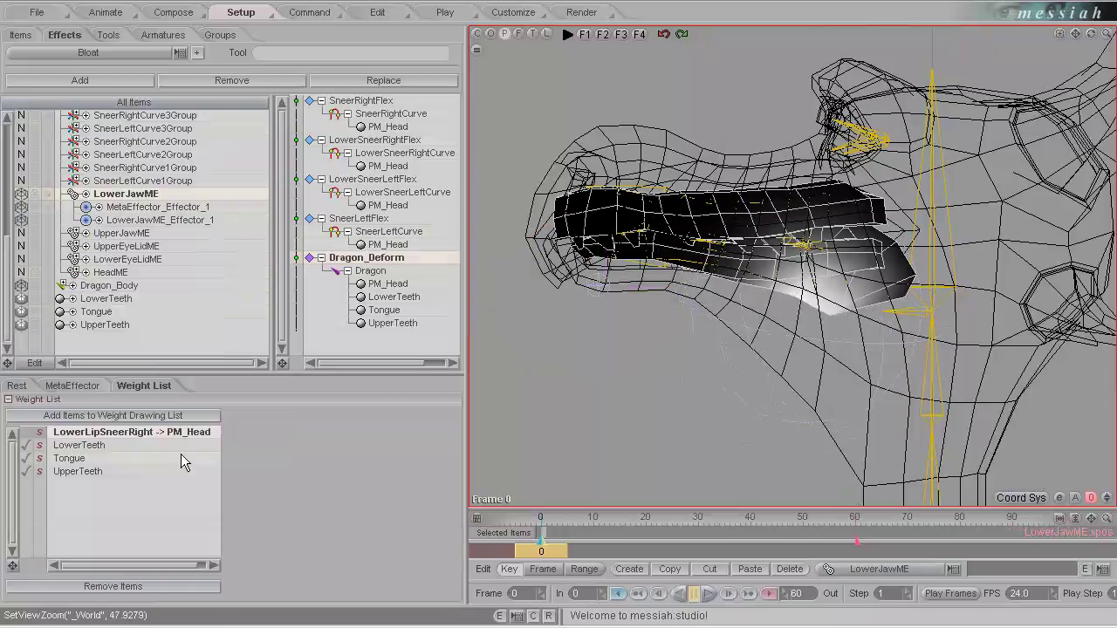
click(26, 433)
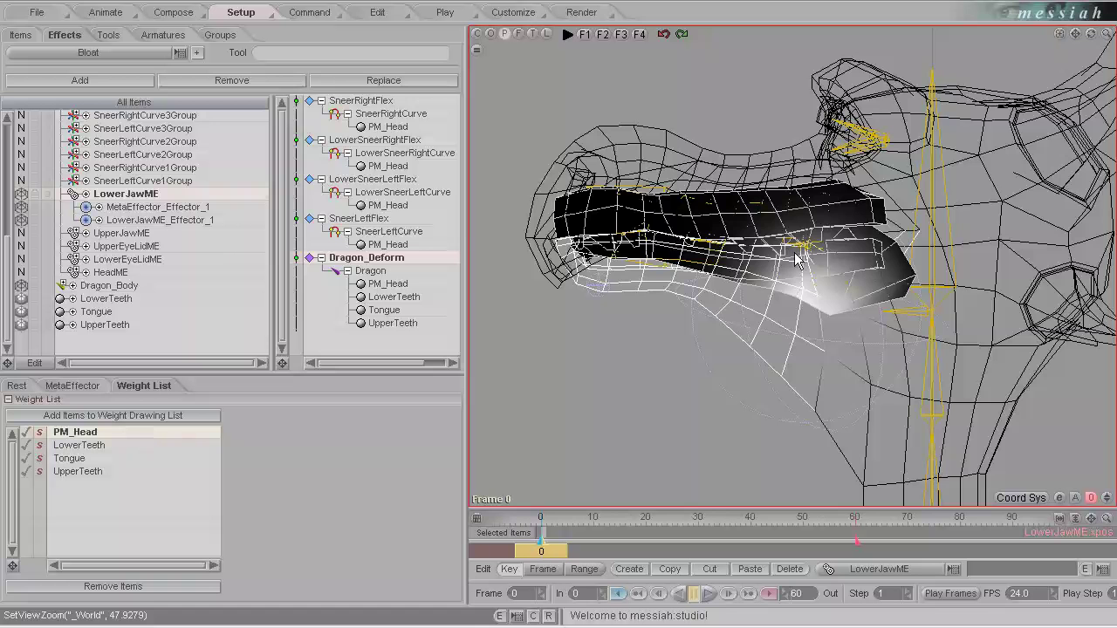
Step: Set the Y and Z radius of MetaEffector_Effector_1 at the front of the lower jaw to 0.06
scroll(673, 282, up, 3)
click(538, 292)
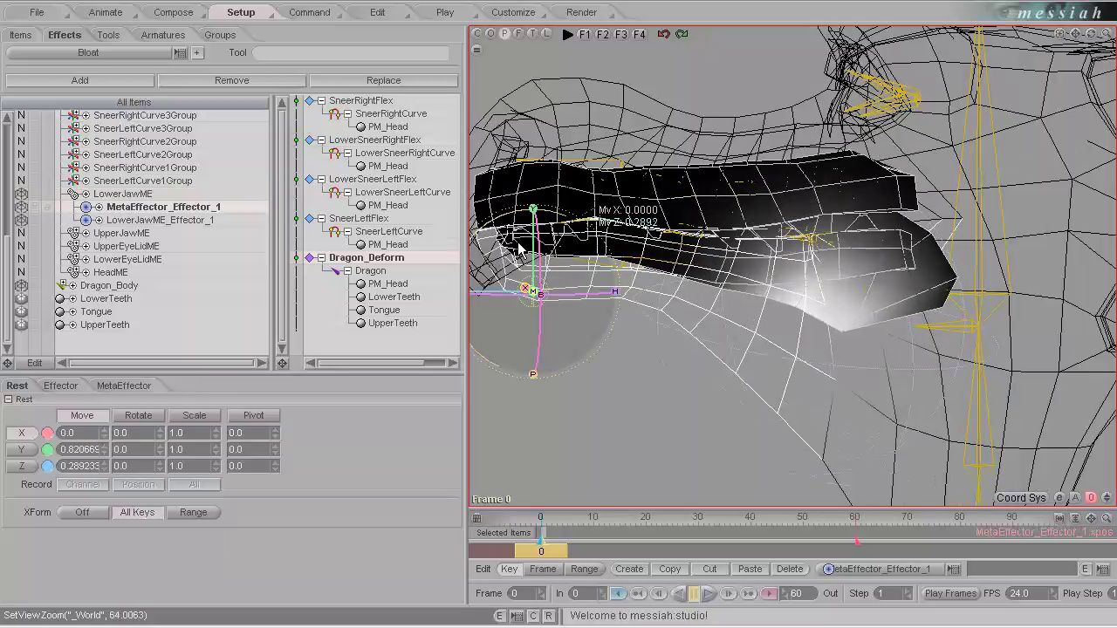
click(60, 384)
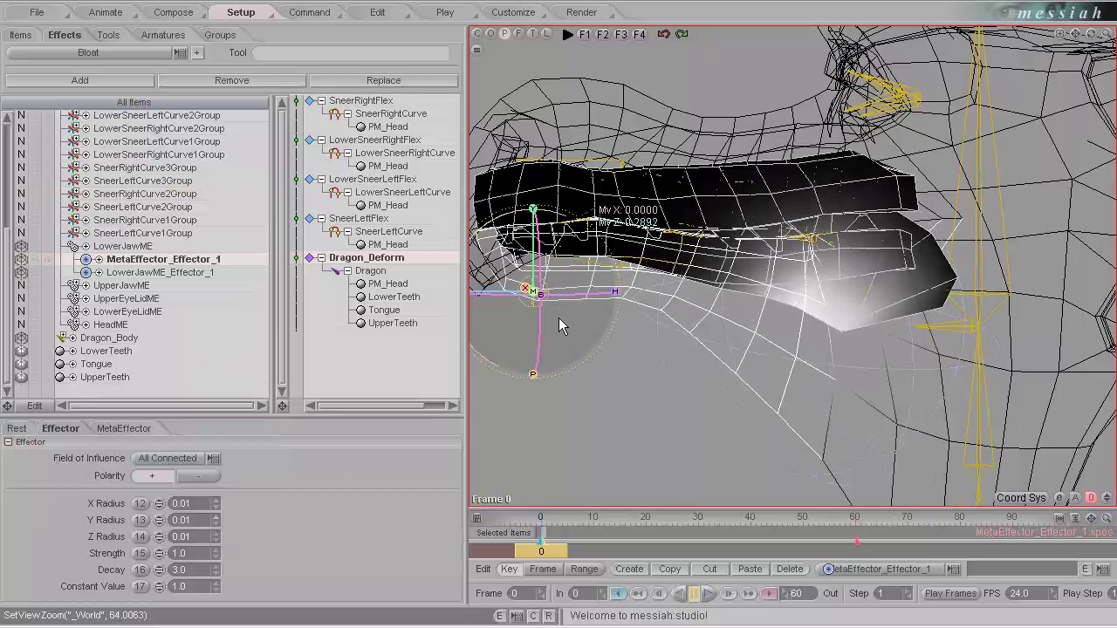
drag(559, 317, 558, 318)
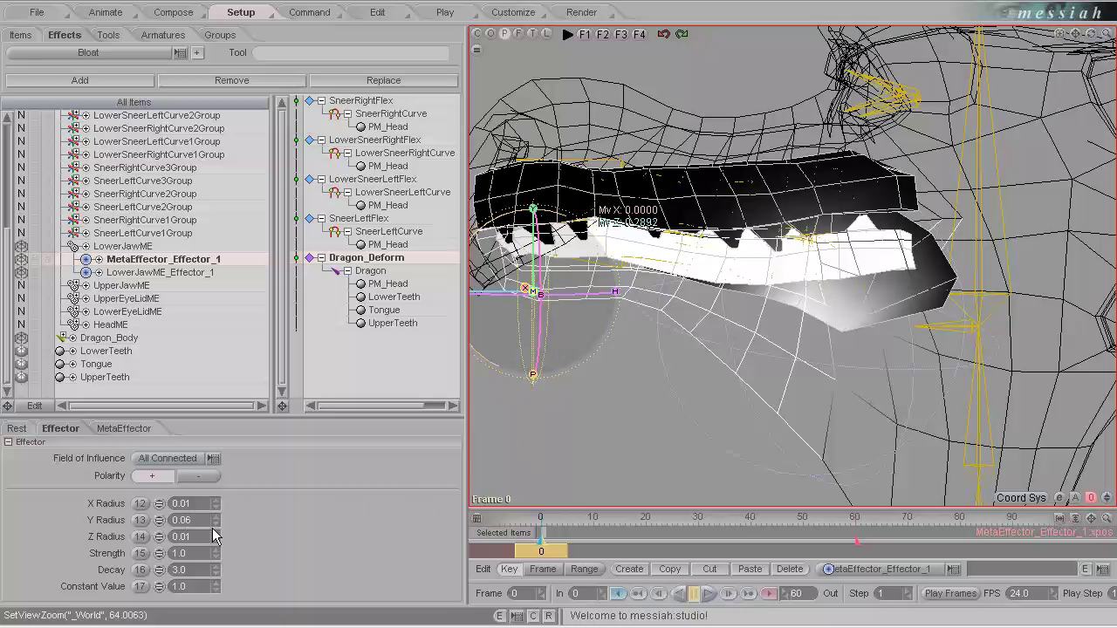
drag(559, 317, 559, 318)
Step: Move MetaEffector_Effector_1 back along Z to about 0.2611 and check the opened lower jaw in Animate mode
scroll(608, 315, down, 4)
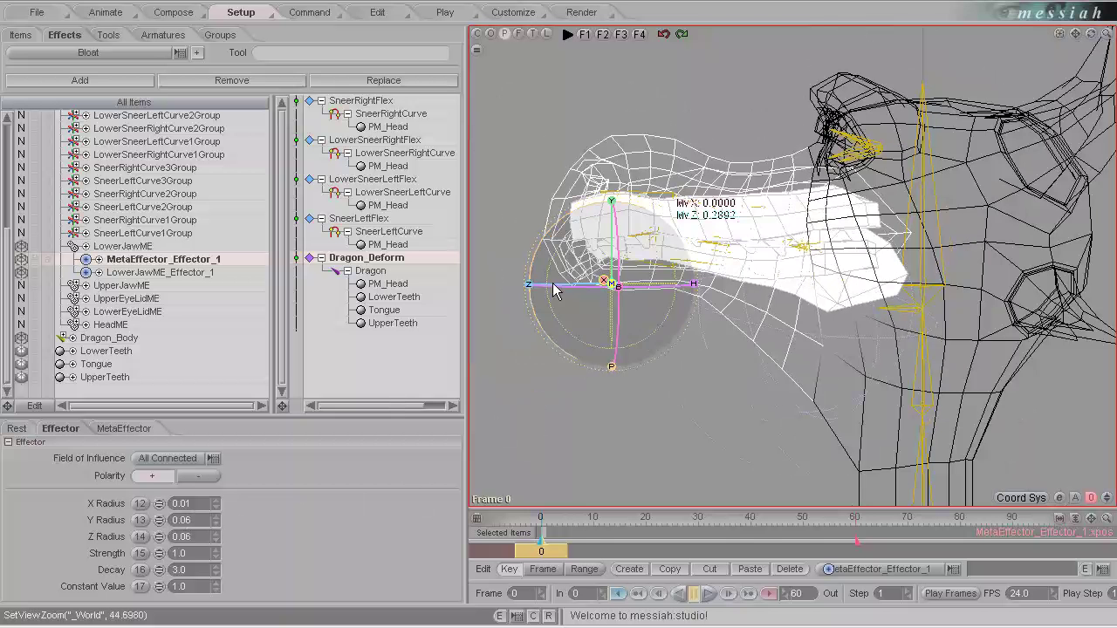
drag(528, 283, 558, 318)
scroll(781, 262, up, 4)
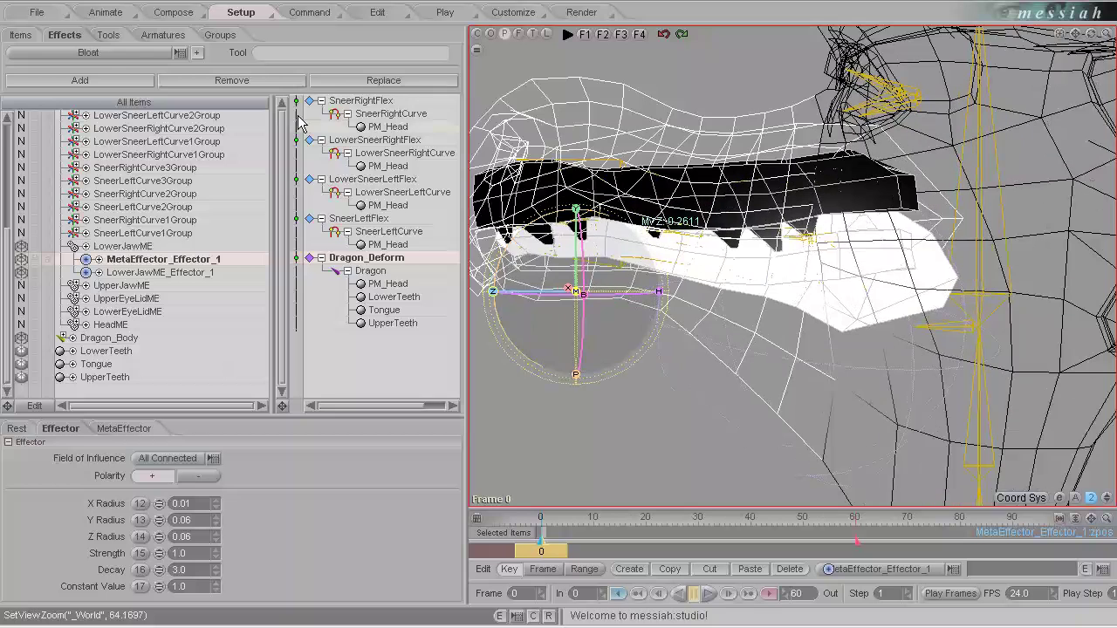
click(105, 13)
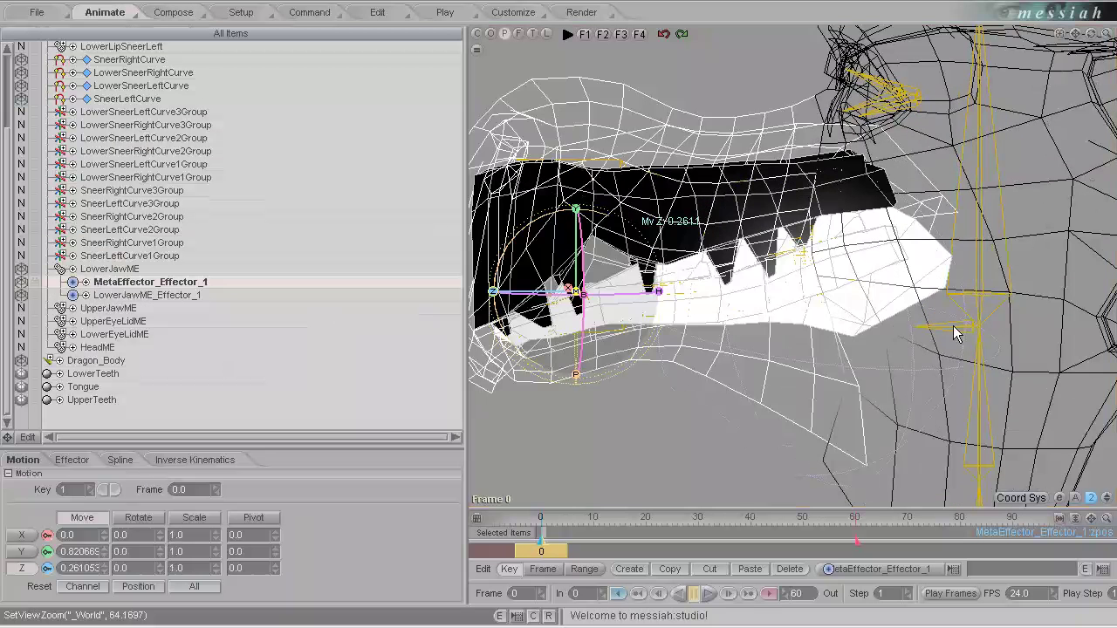
scroll(809, 349, down, 3)
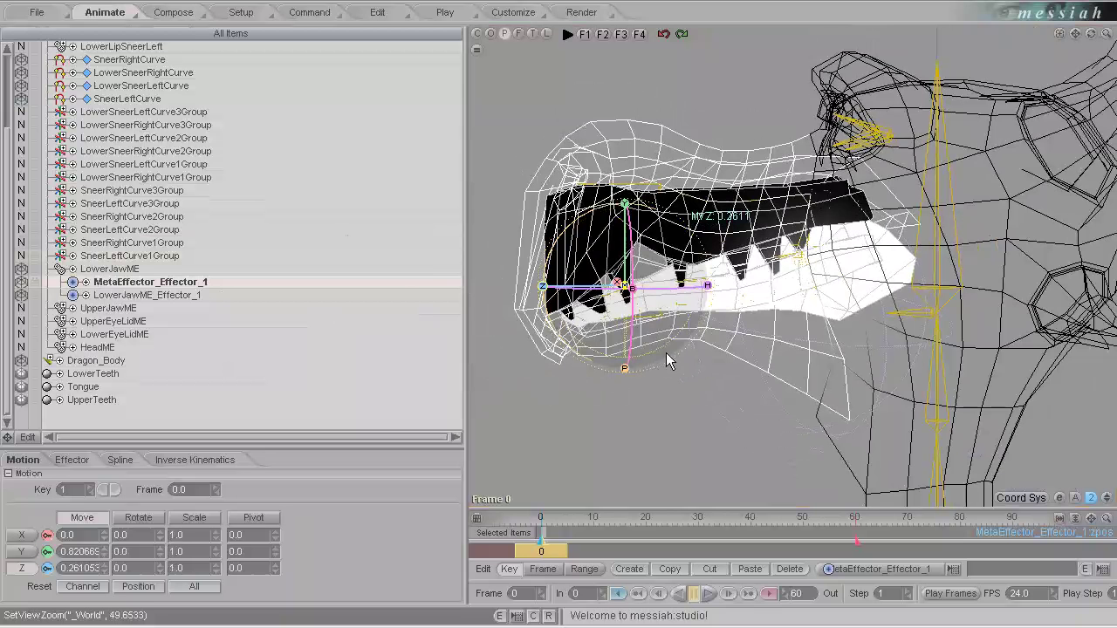
Step: Lower MetaEffector_Effector_1 in Setup mode to about Y 0.8096 and check the jaw deformation in Animate mode
click(241, 12)
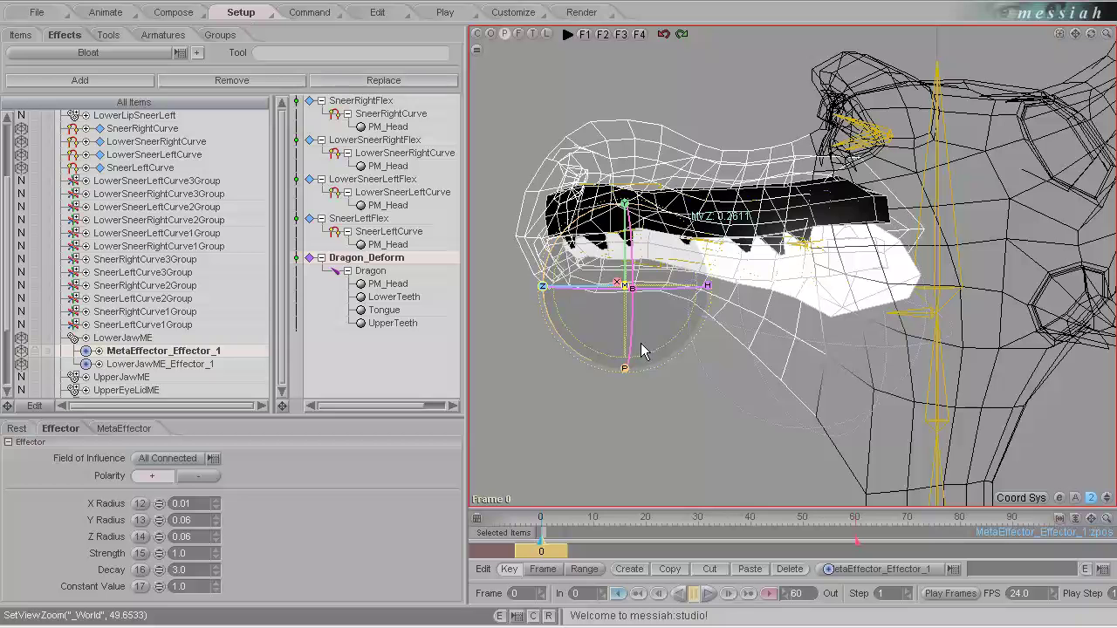
drag(625, 204, 559, 317)
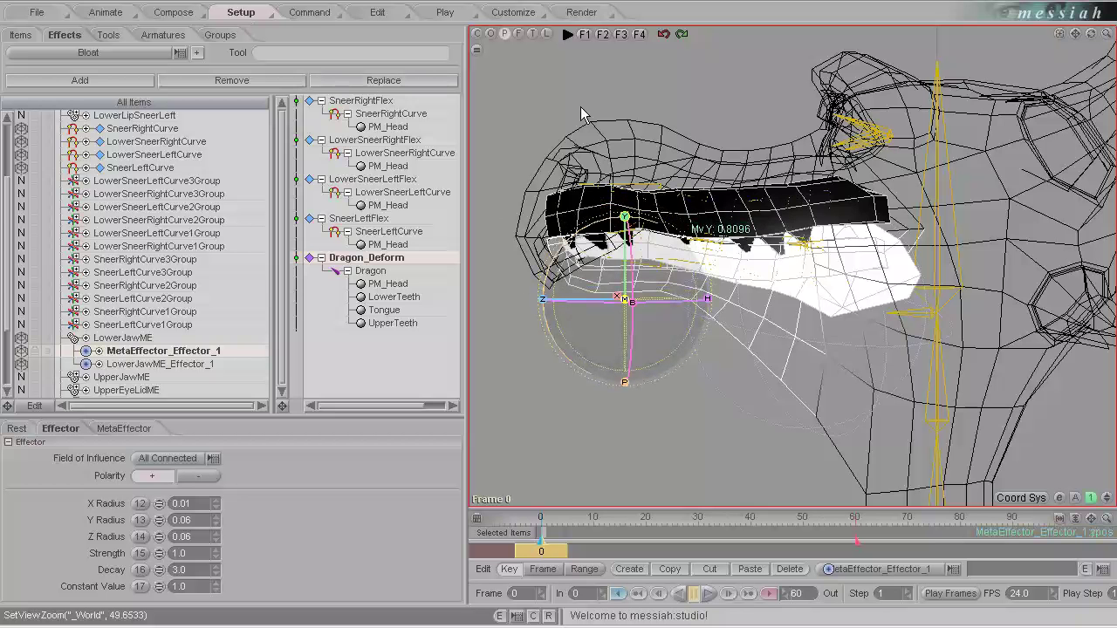
click(116, 14)
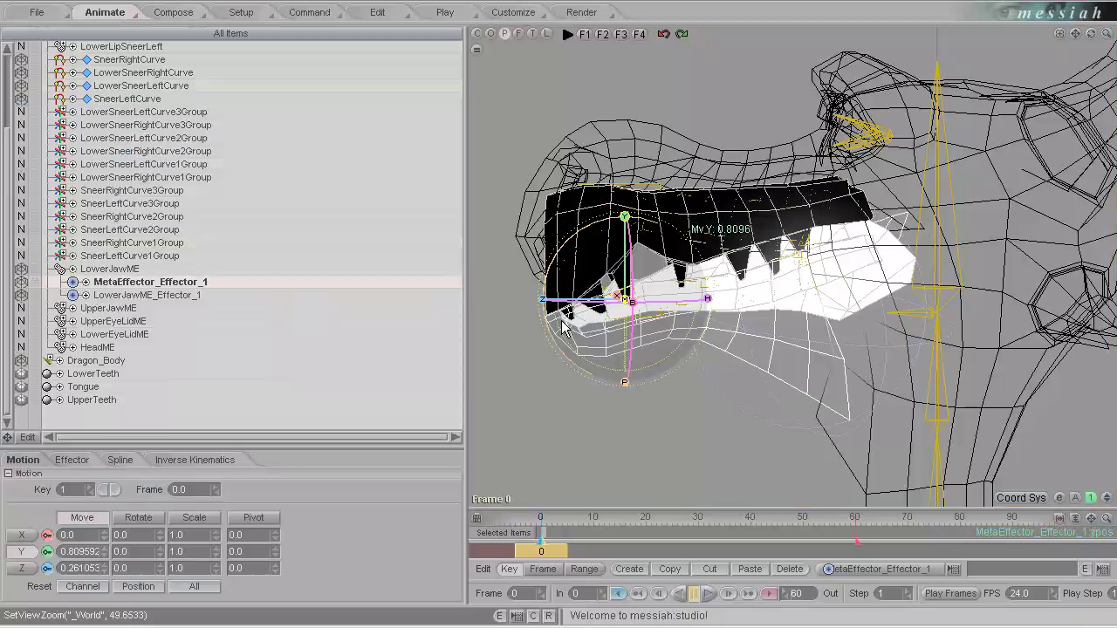
click(249, 14)
Step: Duplicate MetaEffector_Effector_1 under LowerJawME and set the copy's polarity to negative
scroll(712, 329, up, 2)
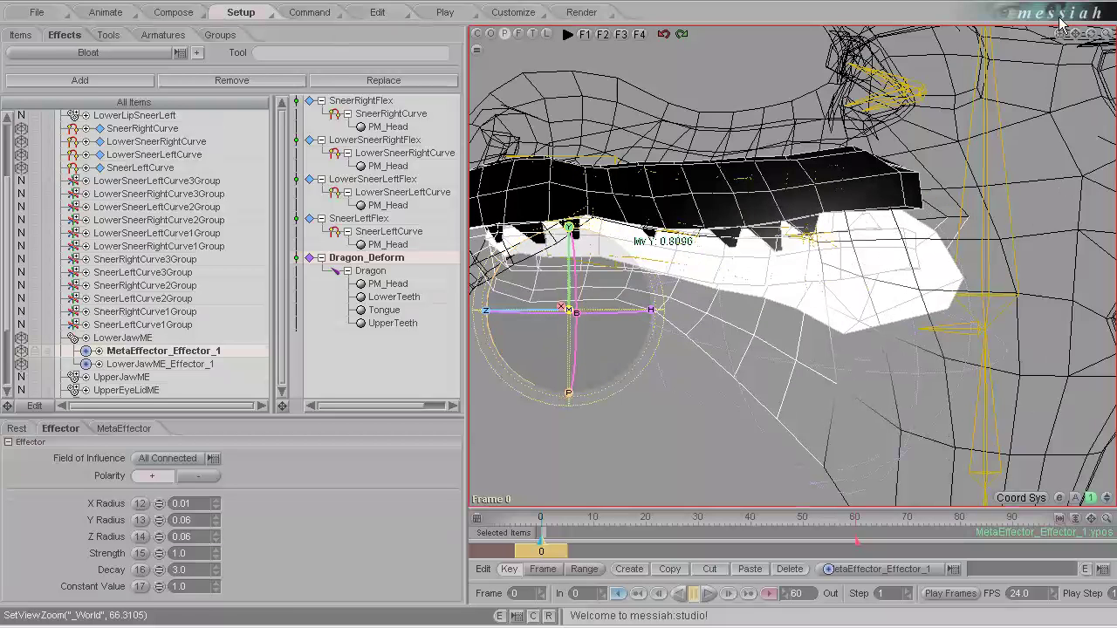
drag(1075, 34, 1115, 67)
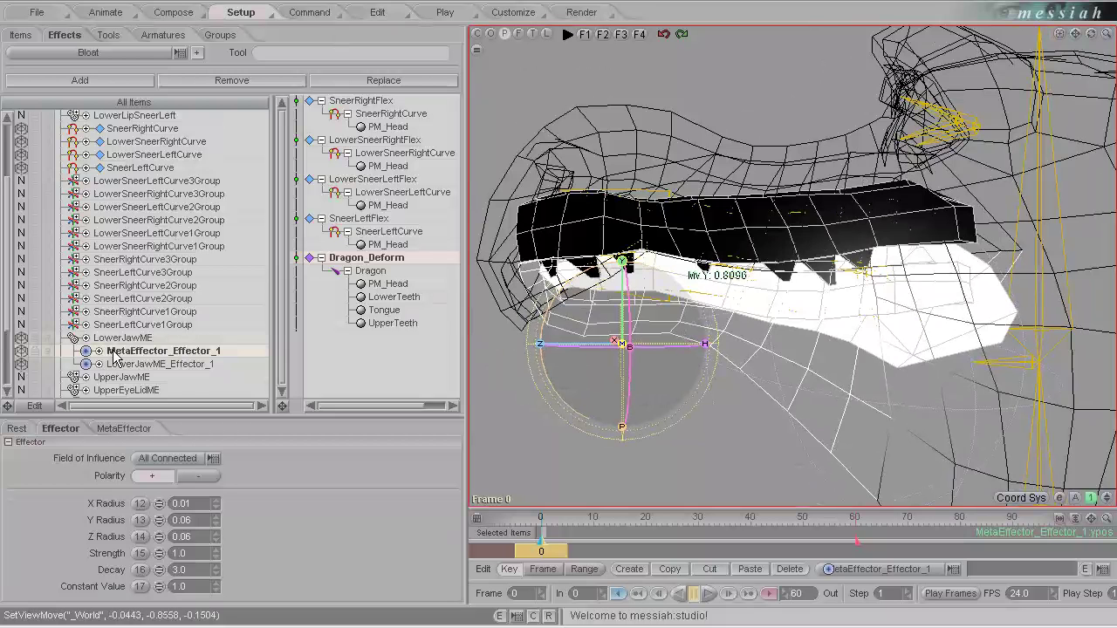
click(152, 338)
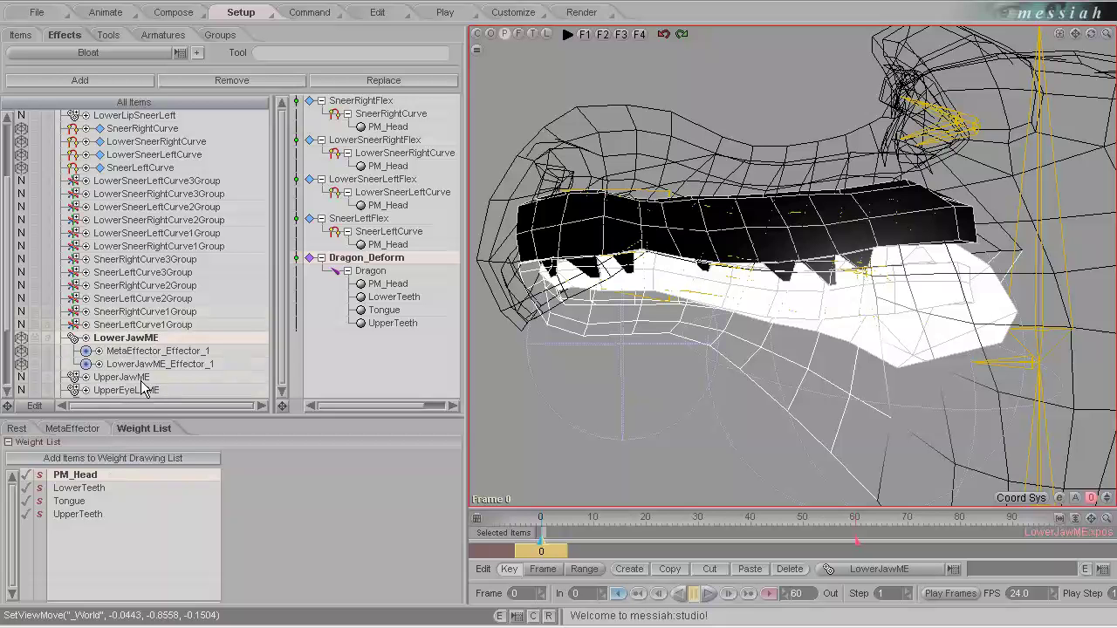
click(159, 350)
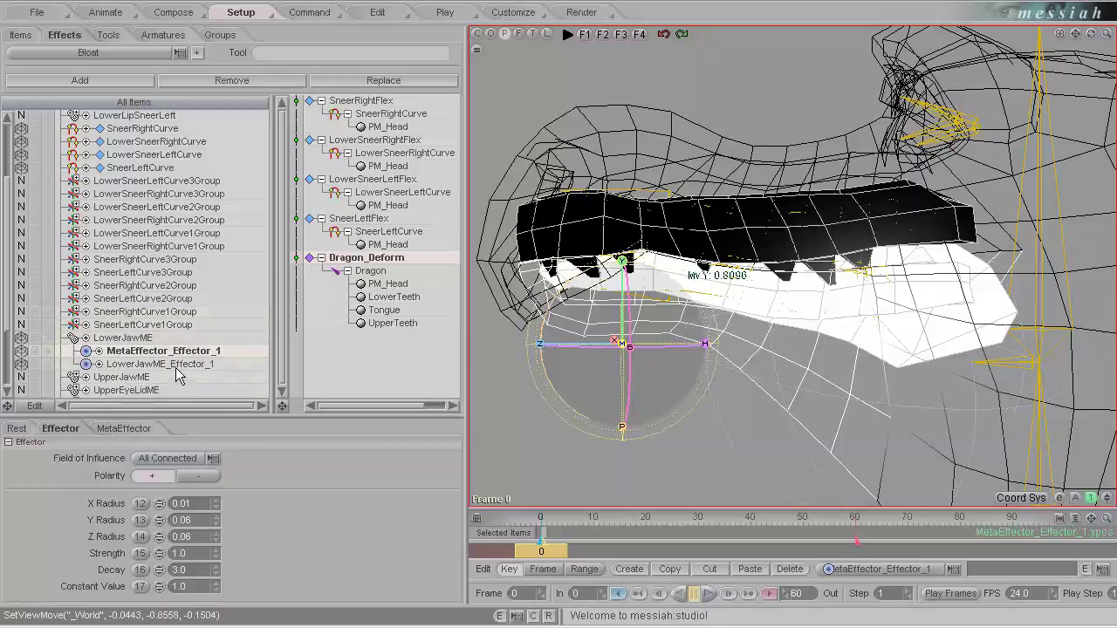
key(ctrl+d)
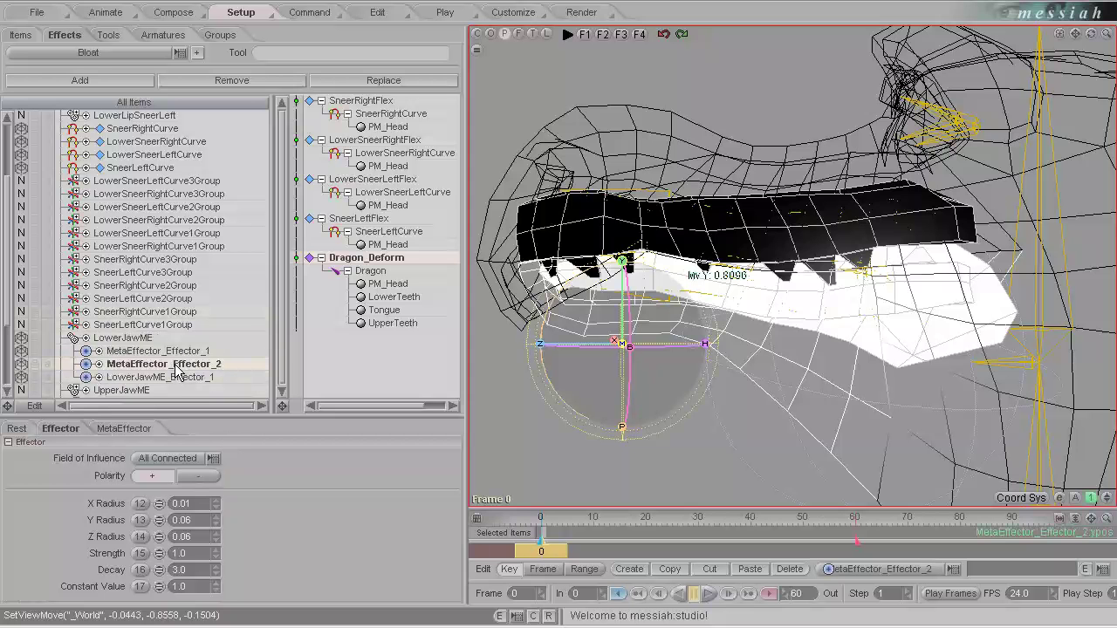
click(199, 478)
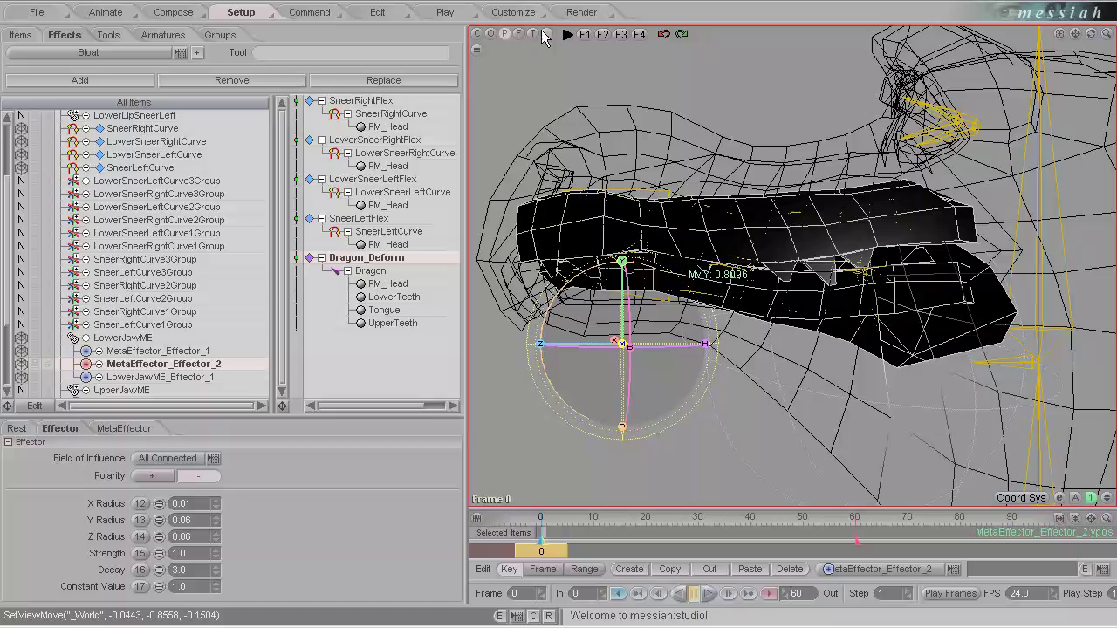
Step: Switch to the left view and set the X, Y and Z radius of the negative effector to 0.01
click(545, 33)
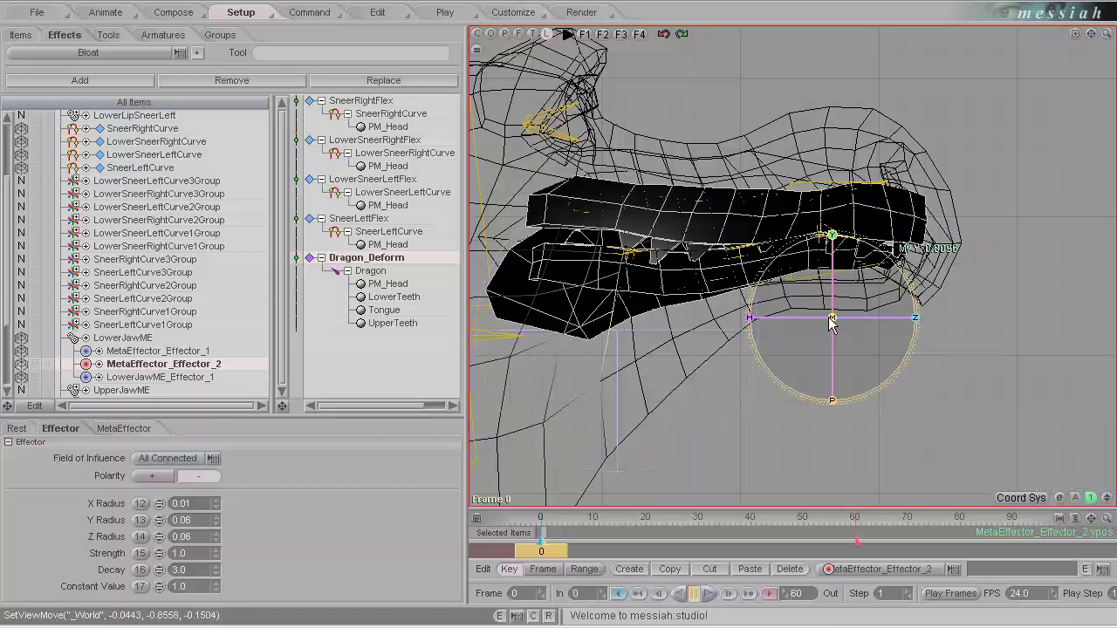
text(1.01)
key(Tab)
text(.01)
key(Tab)
text(.01)
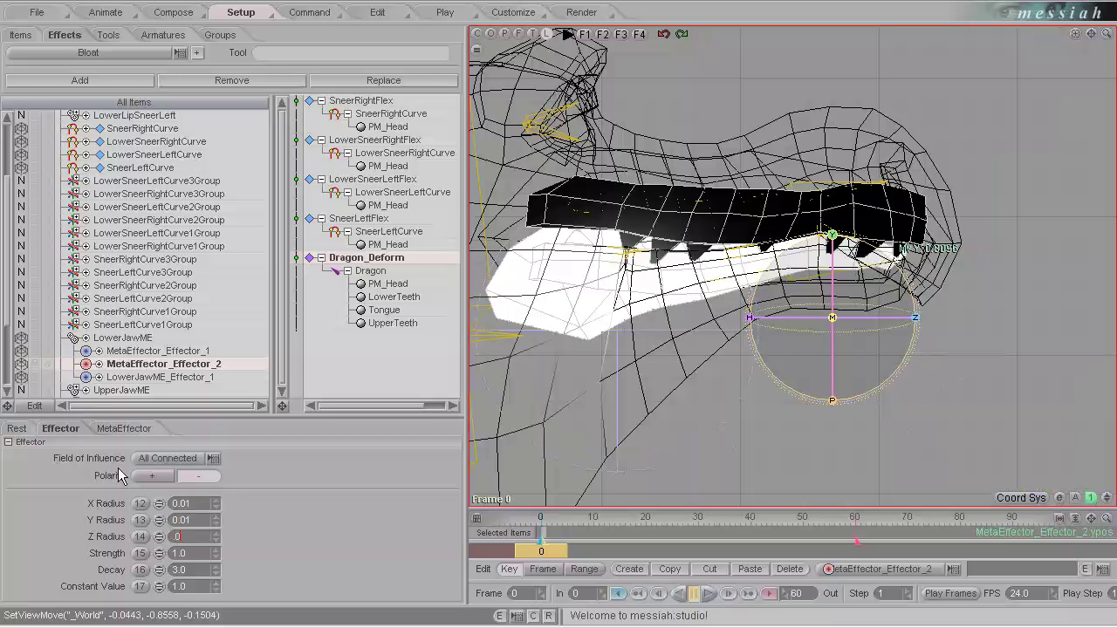
key(Tab)
Step: Move the negative effector up to the snout tip at about Y 0.8977, checking the jaw deformation in Animate mode
drag(832, 319, 559, 319)
drag(559, 326, 573, 319)
click(104, 13)
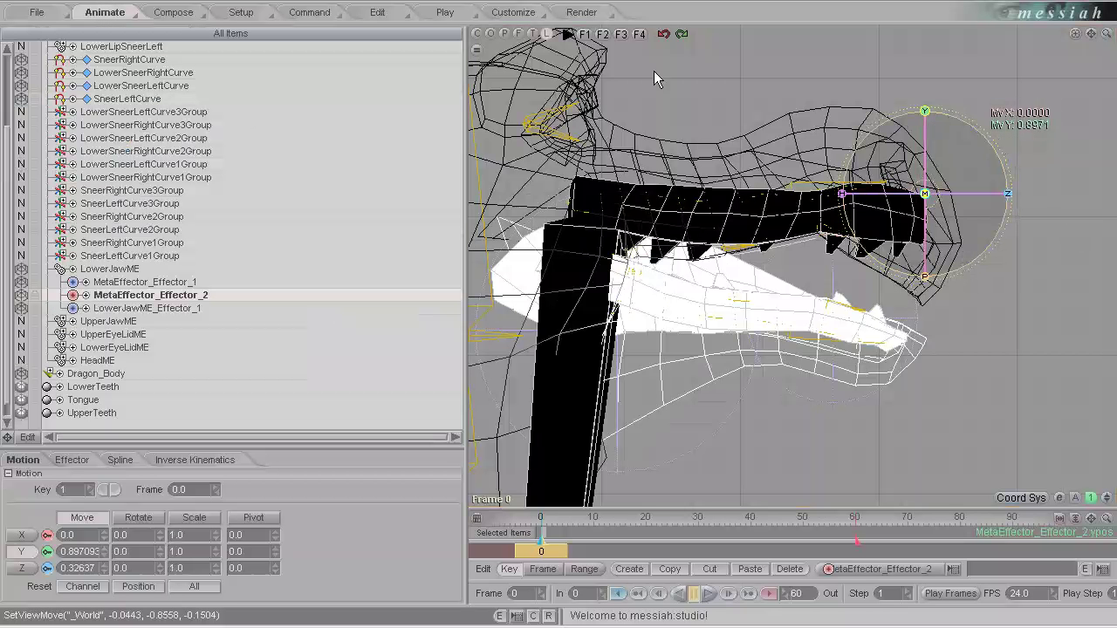
click(241, 14)
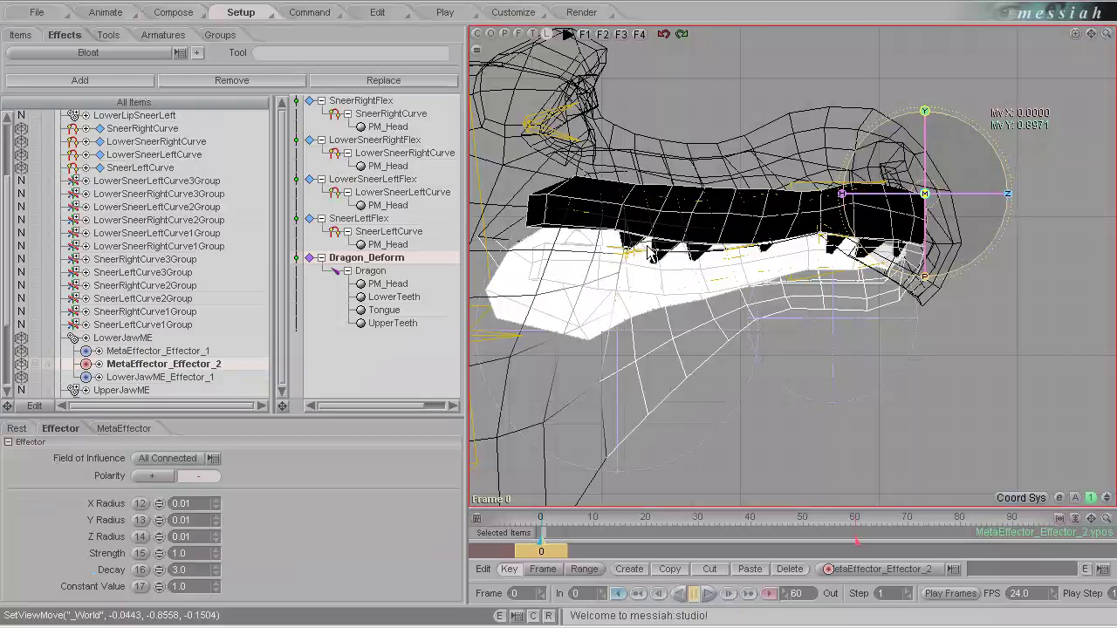
drag(925, 195, 918, 271)
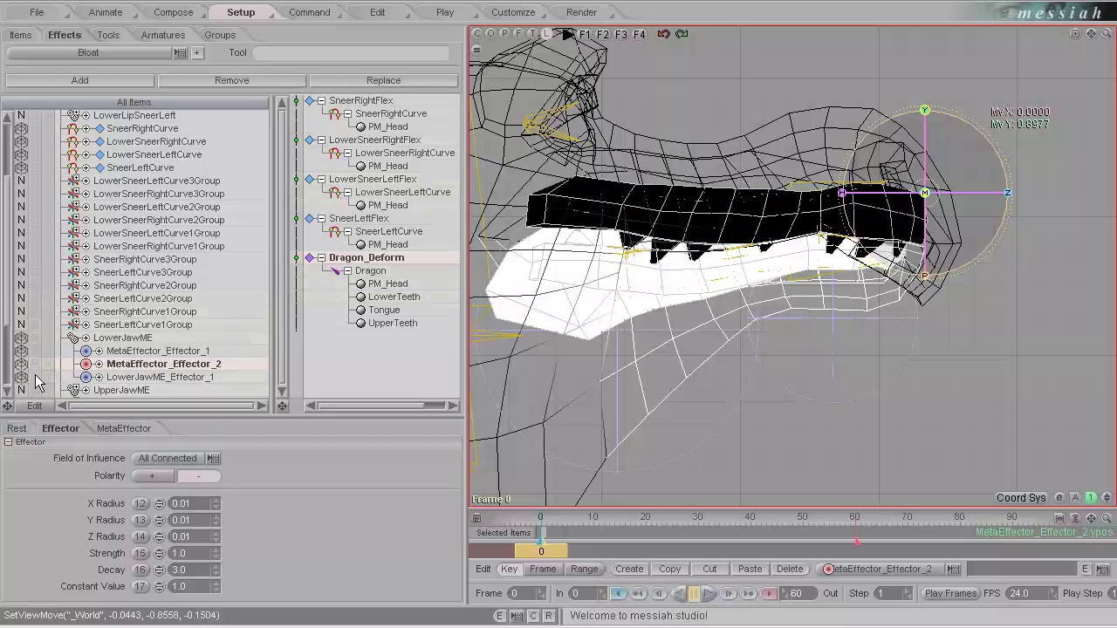
Step: Collapse LowerJawME's effectors and hide LowerJawME by setting its display mode to NONE
scroll(12, 277, down, 3)
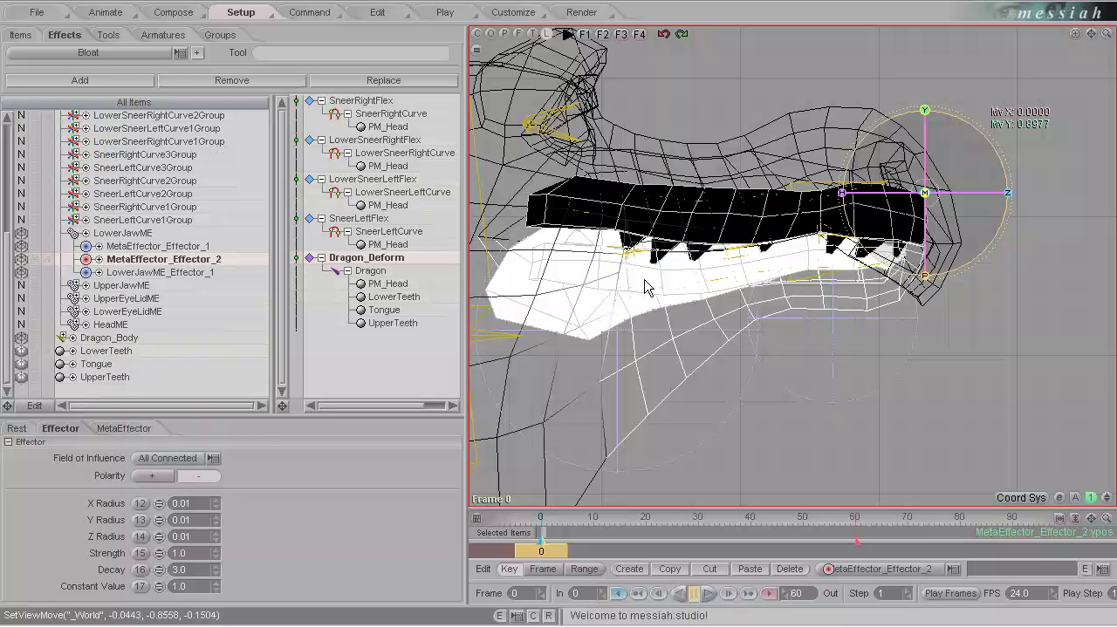
click(137, 234)
click(75, 234)
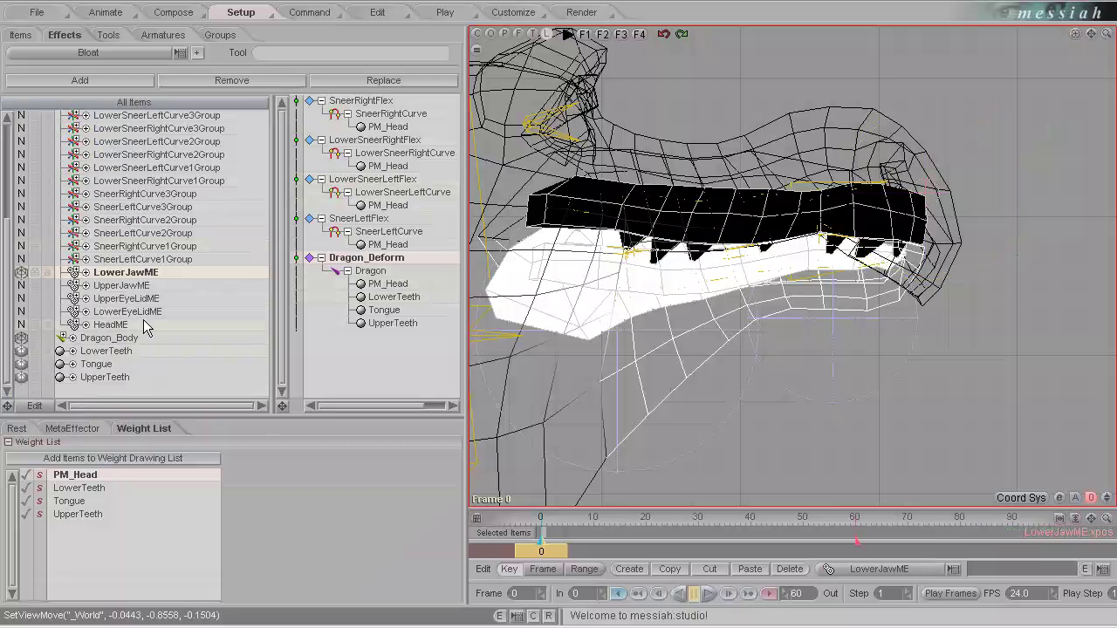
drag(63, 292, 26, 291)
Step: Select UpperJawME and set its display mode to Edges
scroll(493, 314, down, 2)
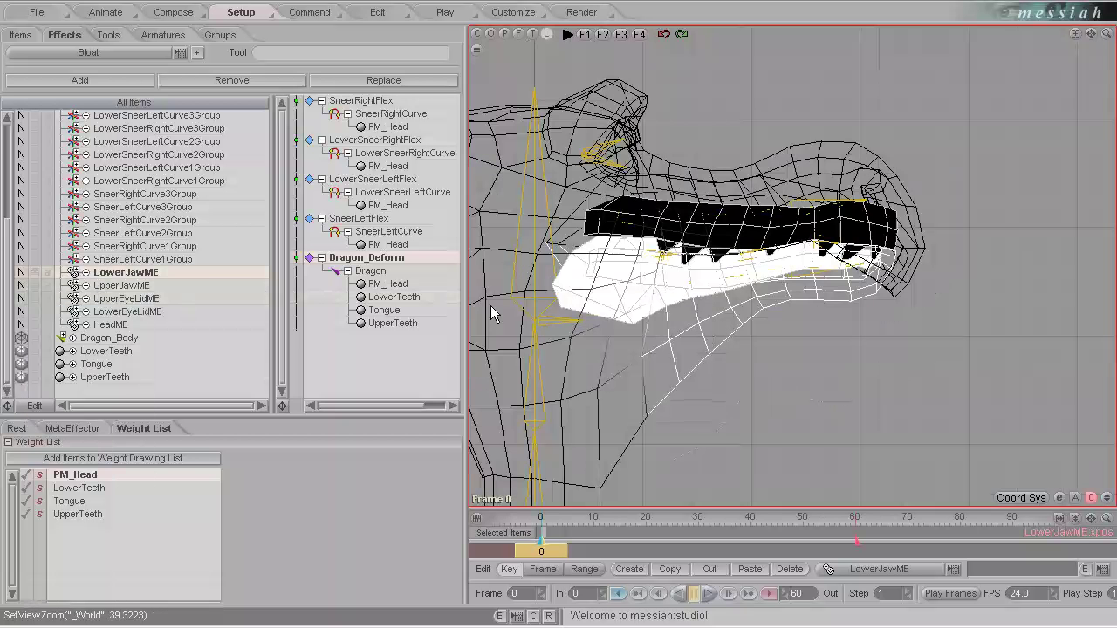
click(118, 285)
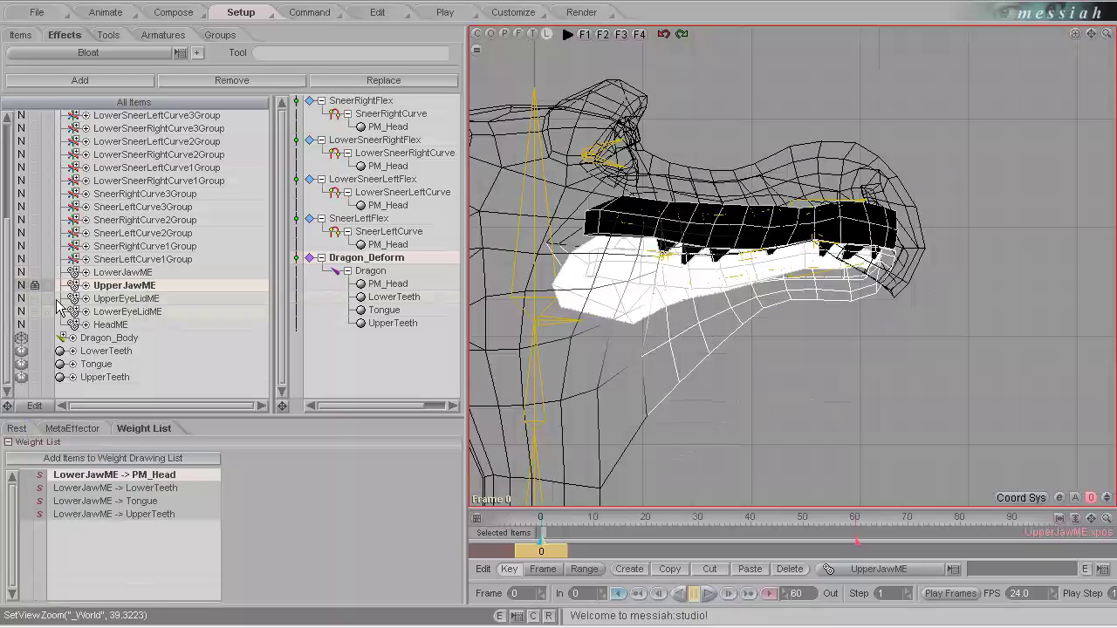
click(21, 285)
click(39, 359)
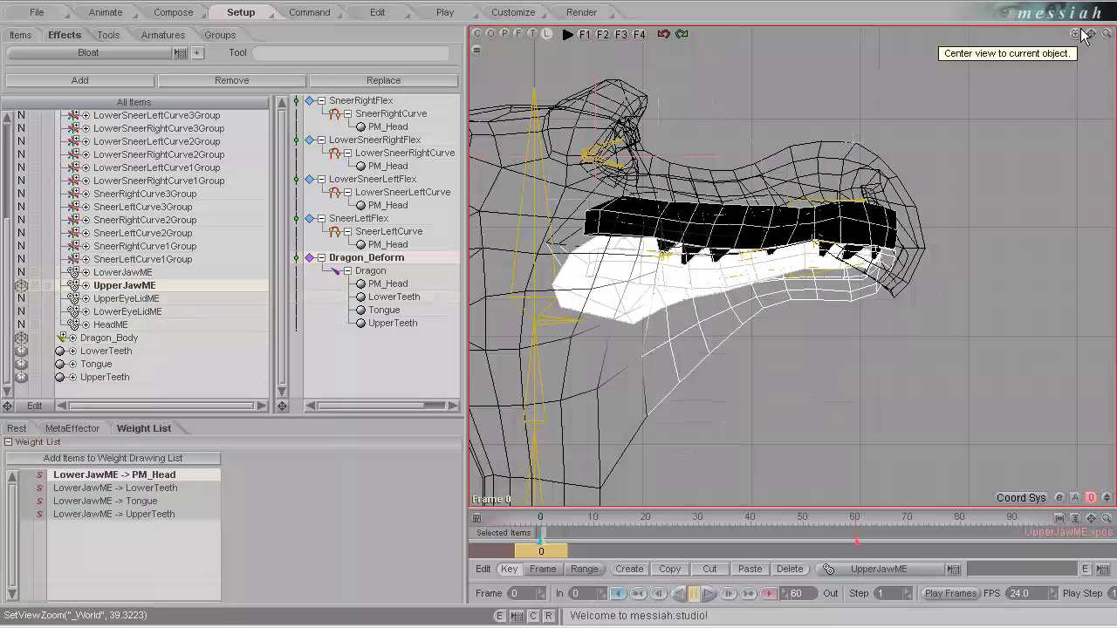
Step: Enable drawing of UpperJawME's weights on PM_Head, LowerTeeth, Tongue and UpperTeeth
click(1082, 33)
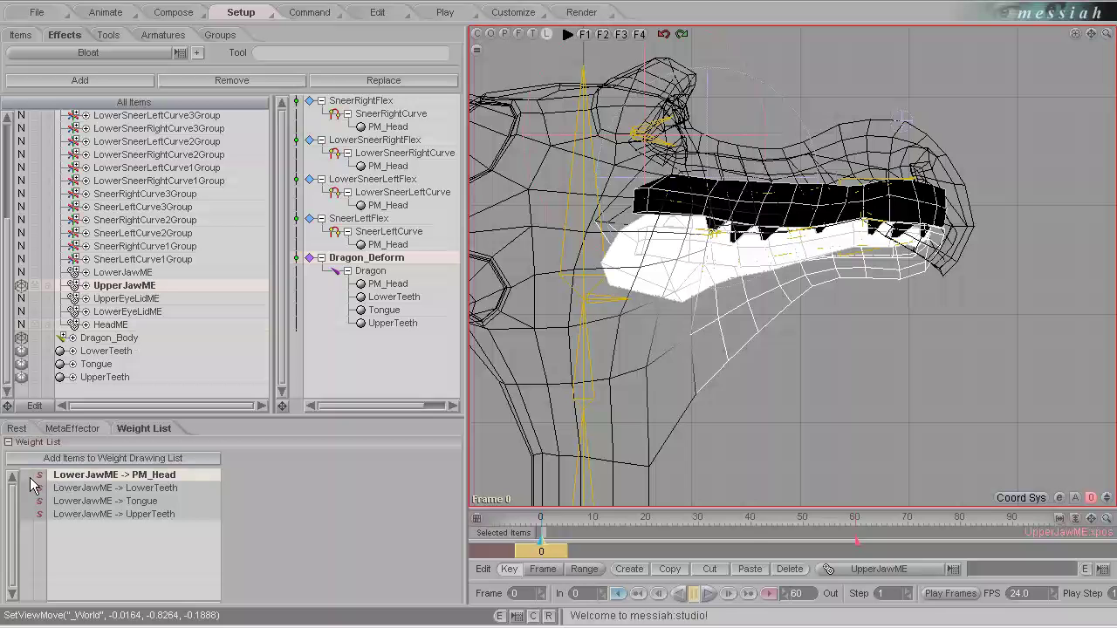
click(26, 474)
click(26, 488)
click(26, 501)
click(26, 514)
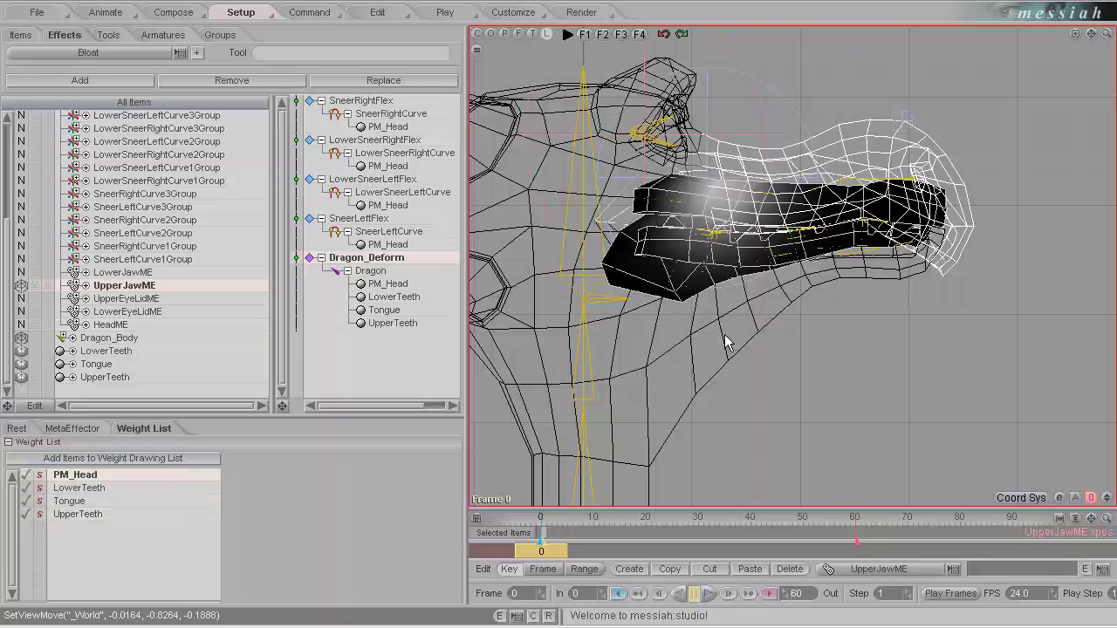
Step: Expand UpperJawME, move UpperJawME_Effector_1 to the front of the upper teeth and set its Z radius to 0.02
scroll(757, 253, up, 3)
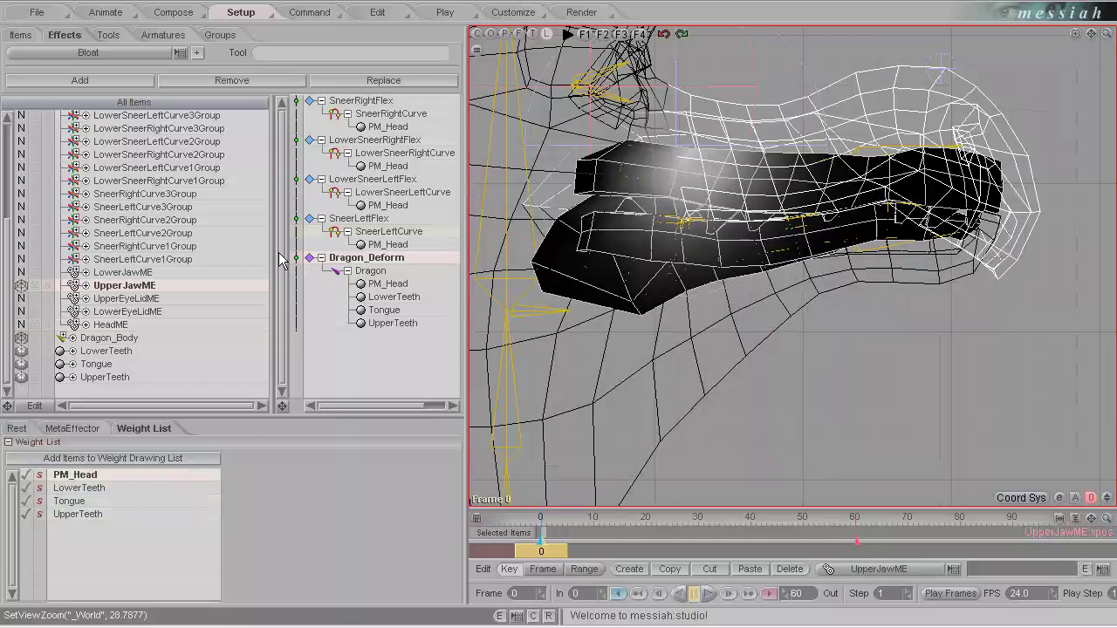
click(74, 286)
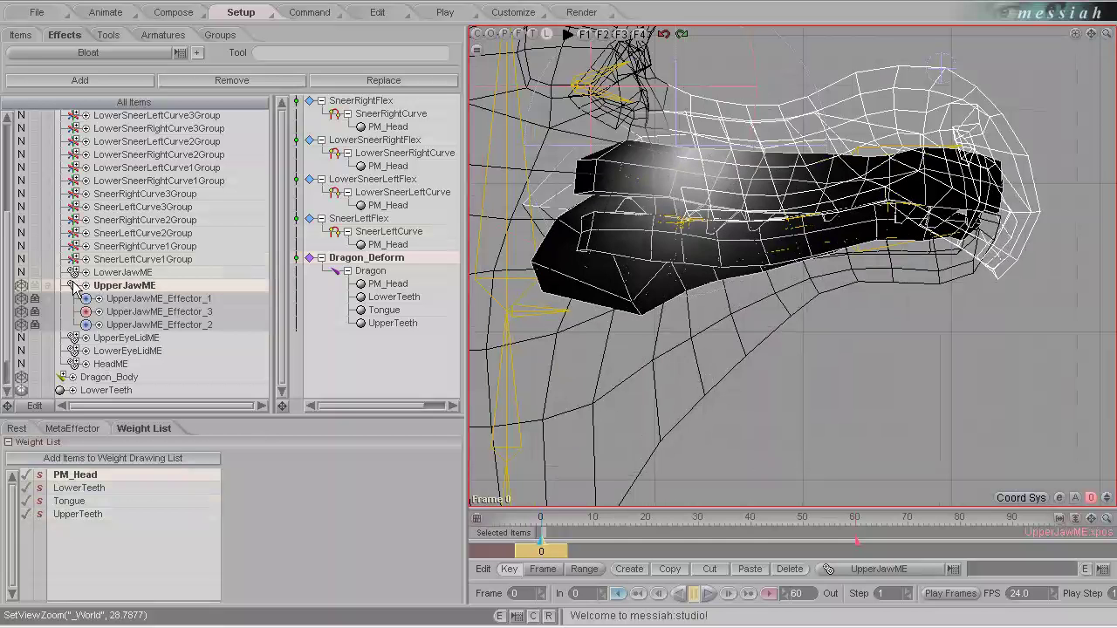
click(160, 300)
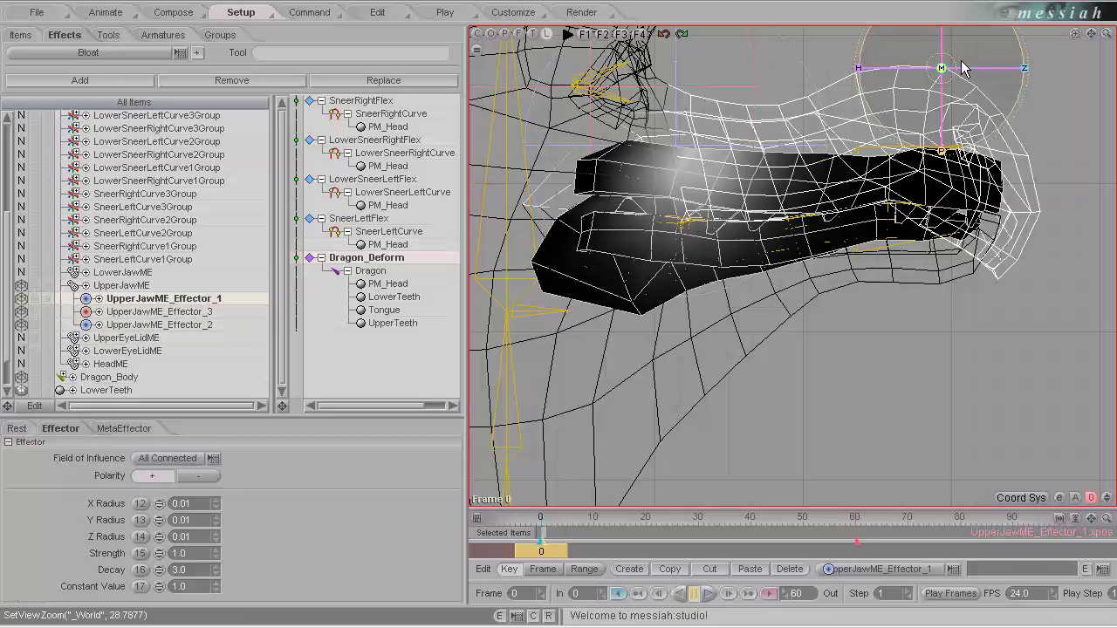
drag(946, 73, 1010, 168)
key(y)
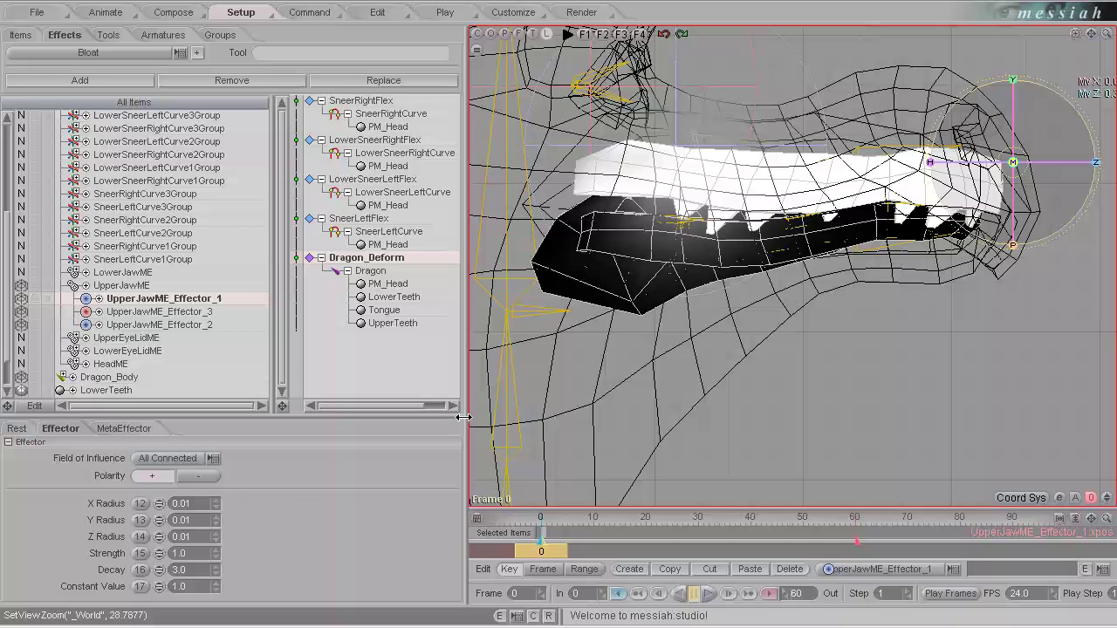
click(218, 536)
click(188, 536)
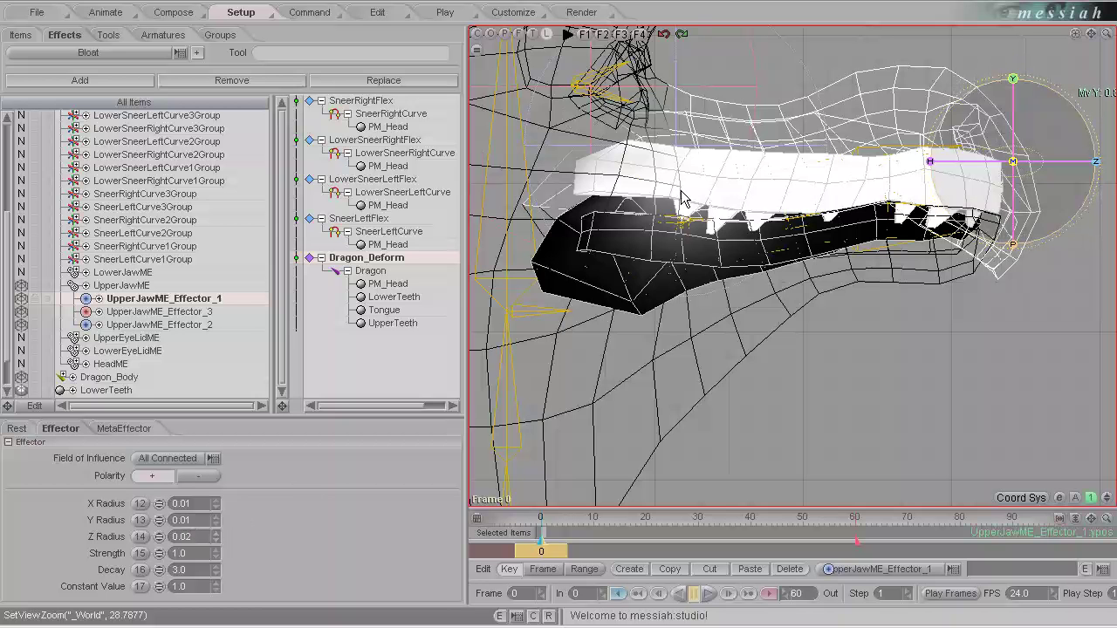
Step: Duplicate UpperJawME_Effector_1 and give the copy negative polarity and a Z radius of 0.01
click(164, 312)
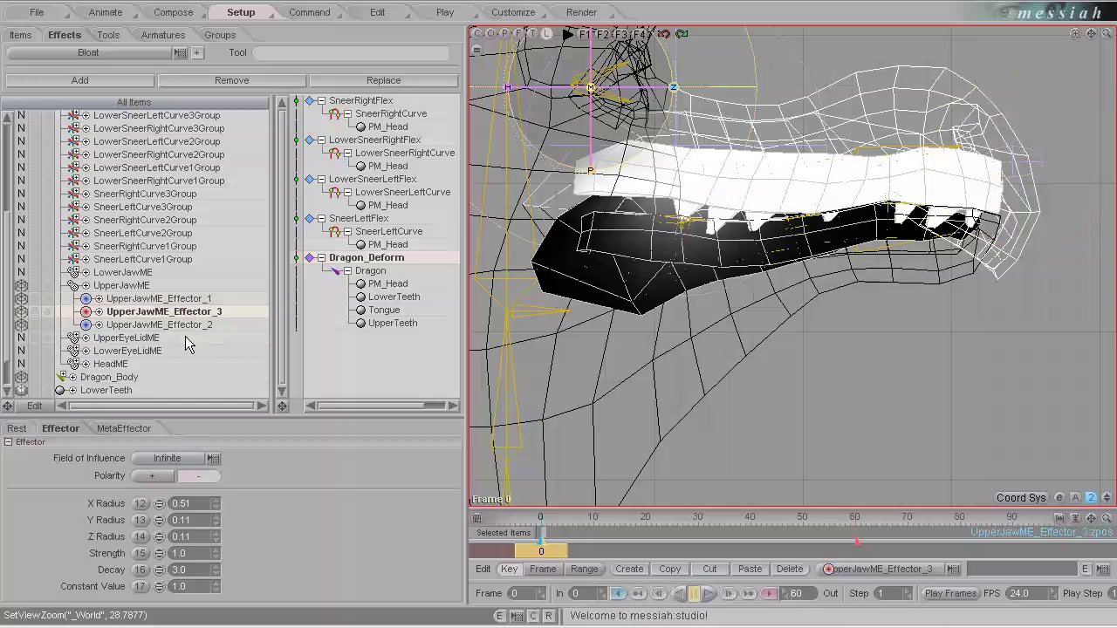
click(168, 298)
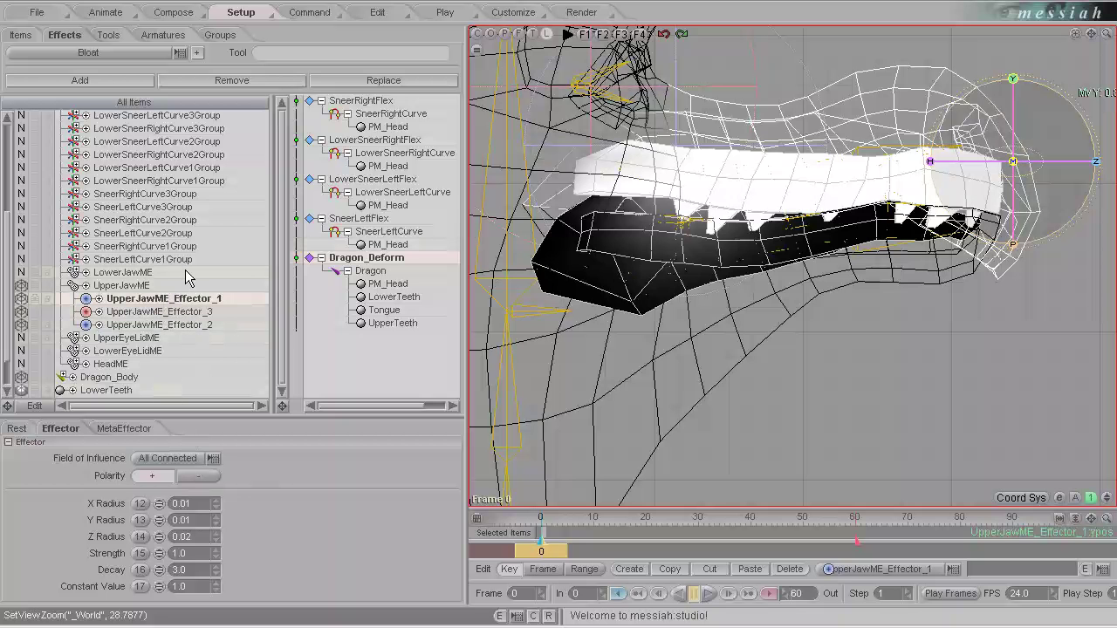
key(ctrl+d)
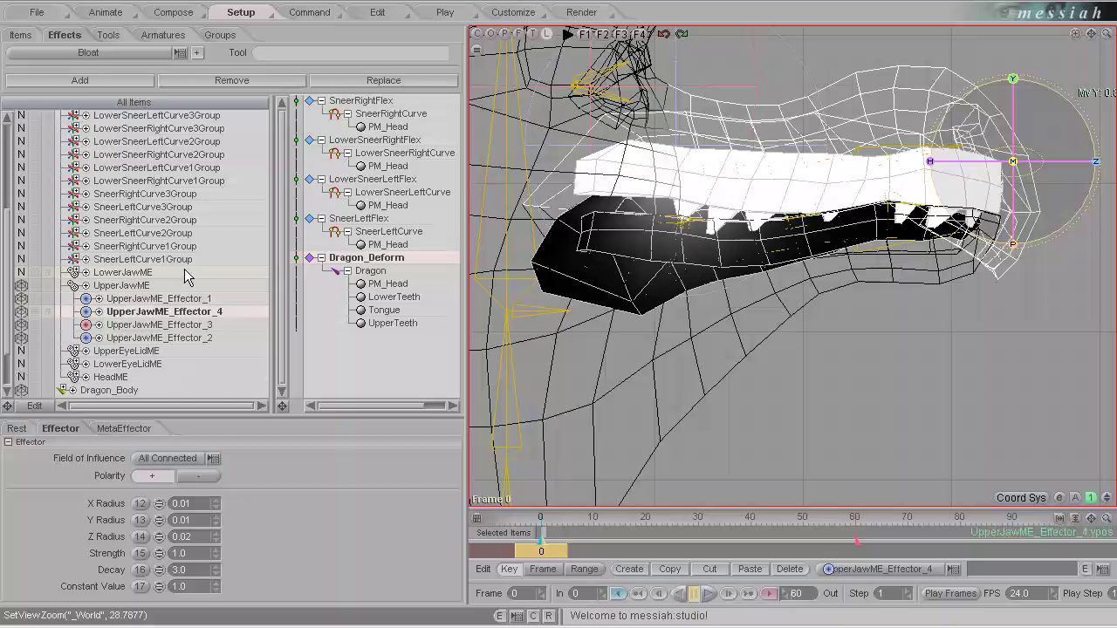
click(203, 477)
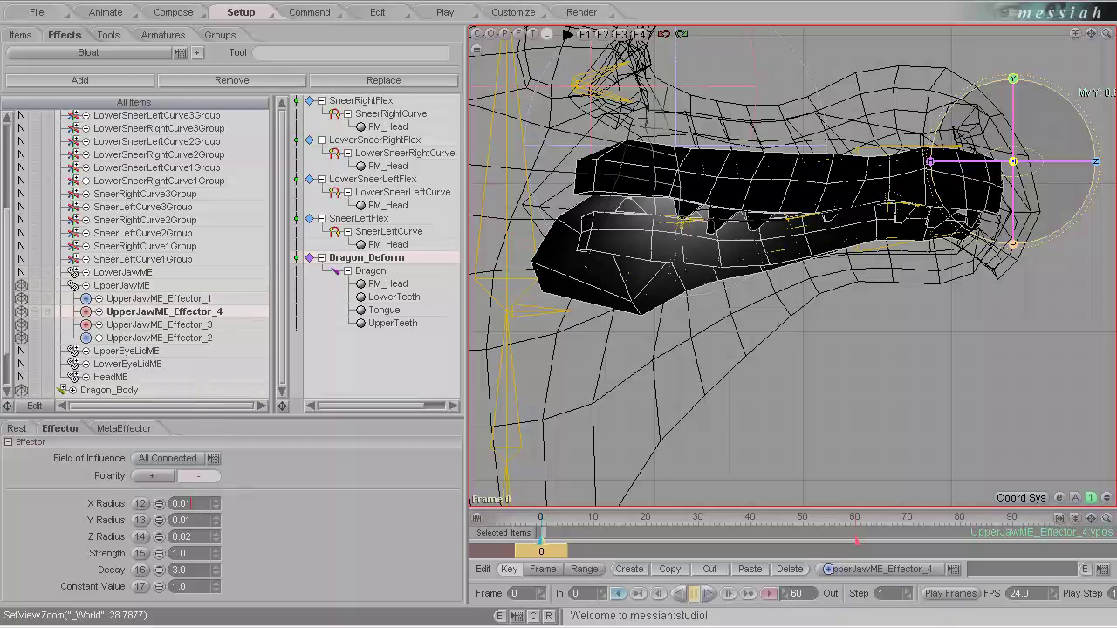
text(0.01)
key(Return)
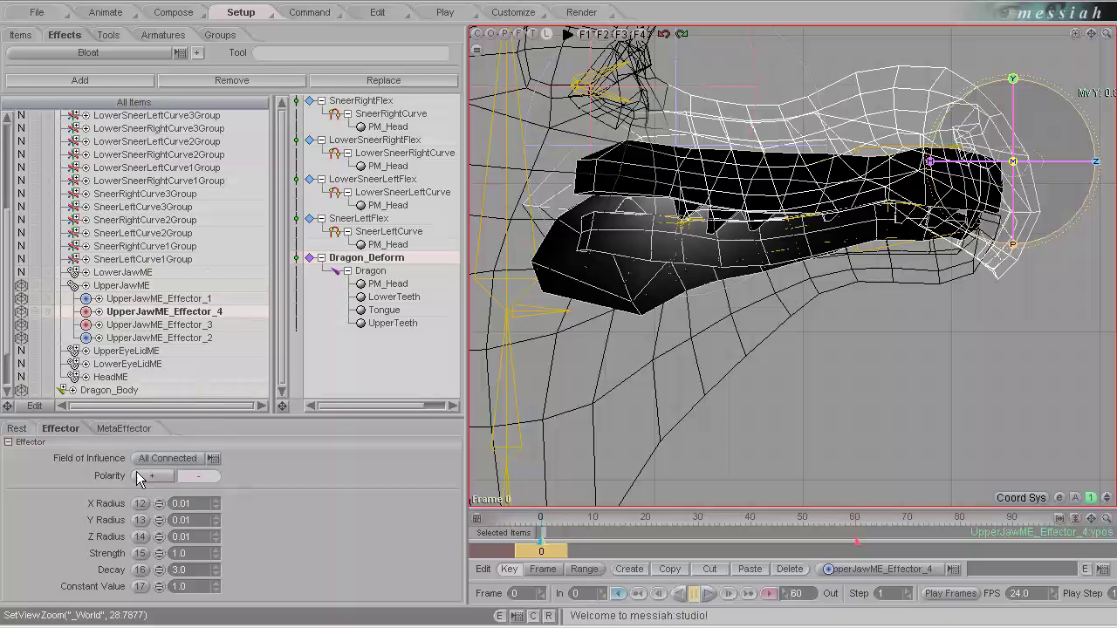
Step: Move the negative effector to the rear of the lower teeth, duplicate it, and shift the copy to about 0.044 in X
drag(949, 148, 659, 222)
key(ctrl+d)
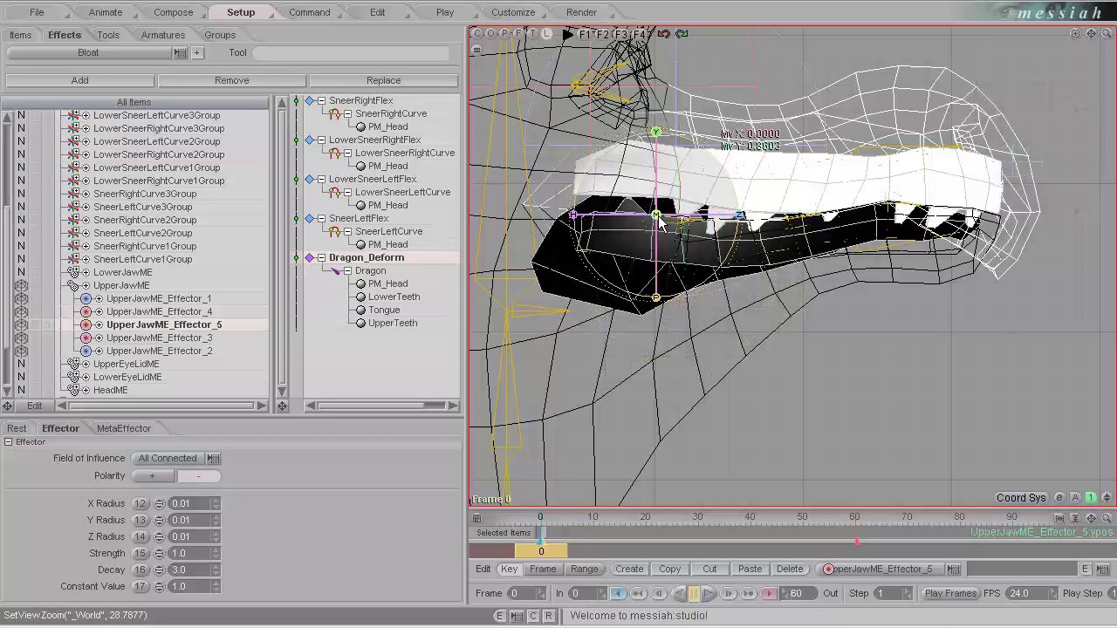
click(515, 35)
middle_drag(760, 224, 571, 277)
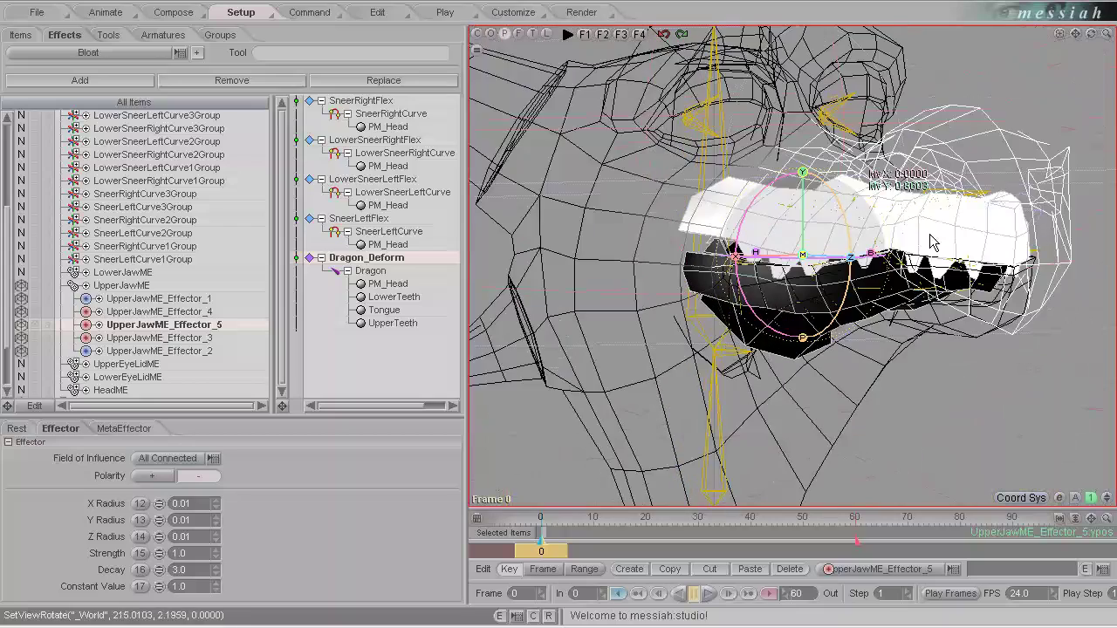
drag(721, 253, 561, 326)
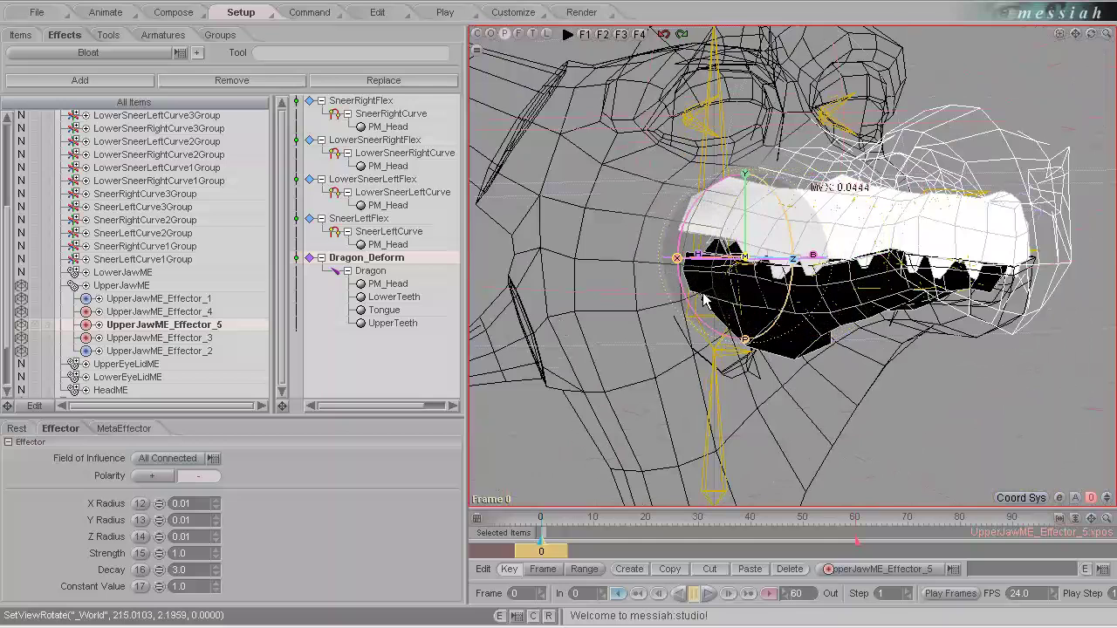
middle_drag(561, 325, 561, 326)
Step: In Animate mode, collapse UpperJawME's effectors and set PM_Head's display mode to Smooth_&_Edges
click(106, 12)
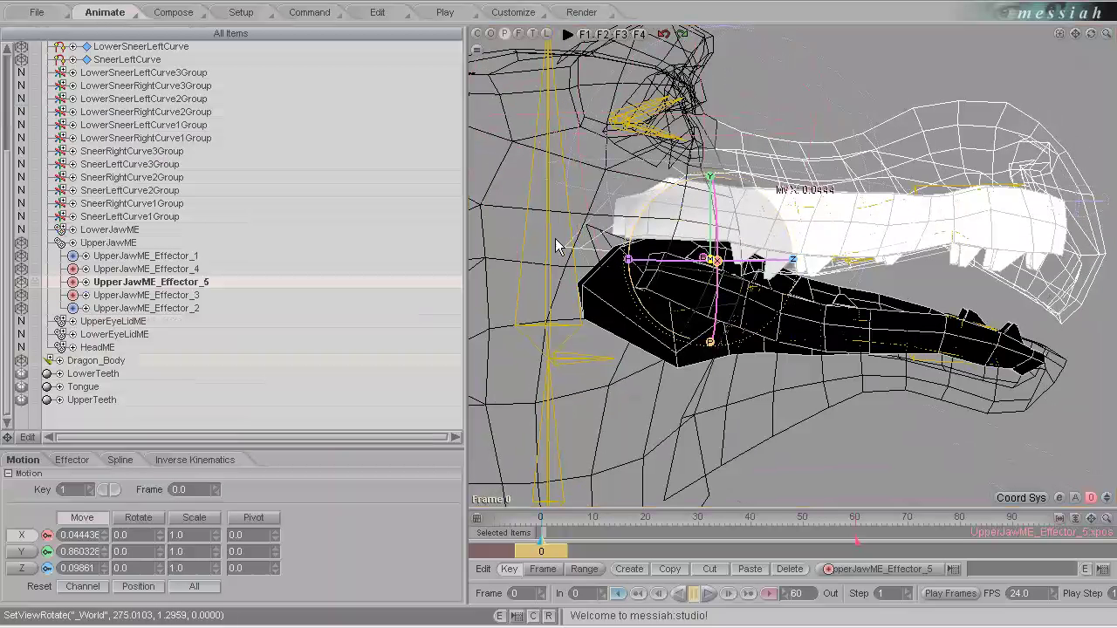
middle_drag(943, 255, 781, 278)
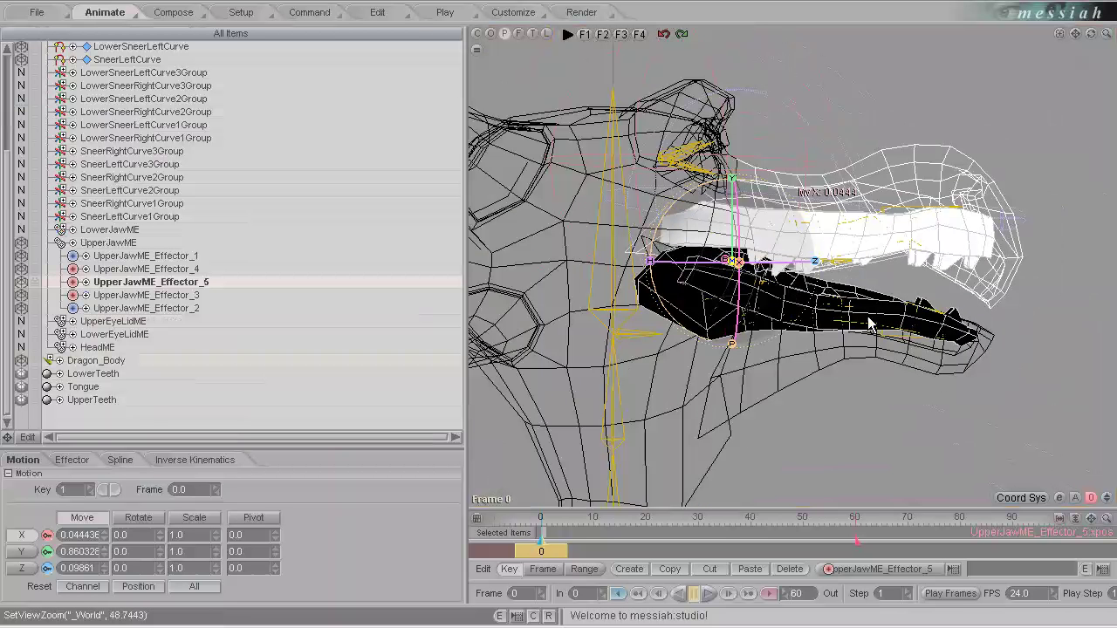
click(60, 244)
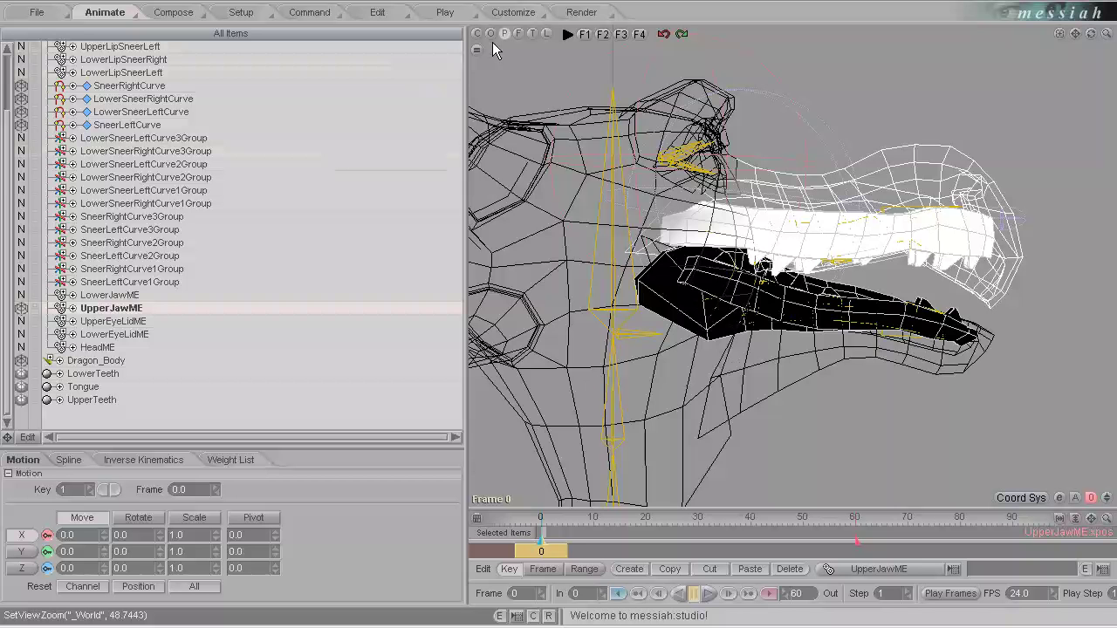
scroll(12, 157, up, 2)
click(23, 59)
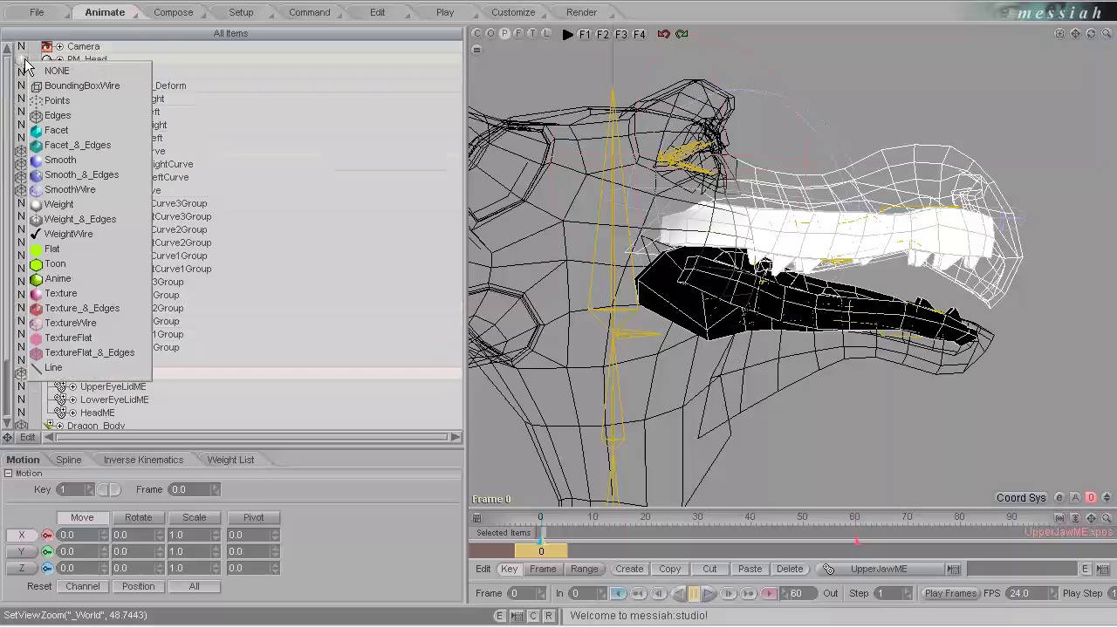
click(81, 174)
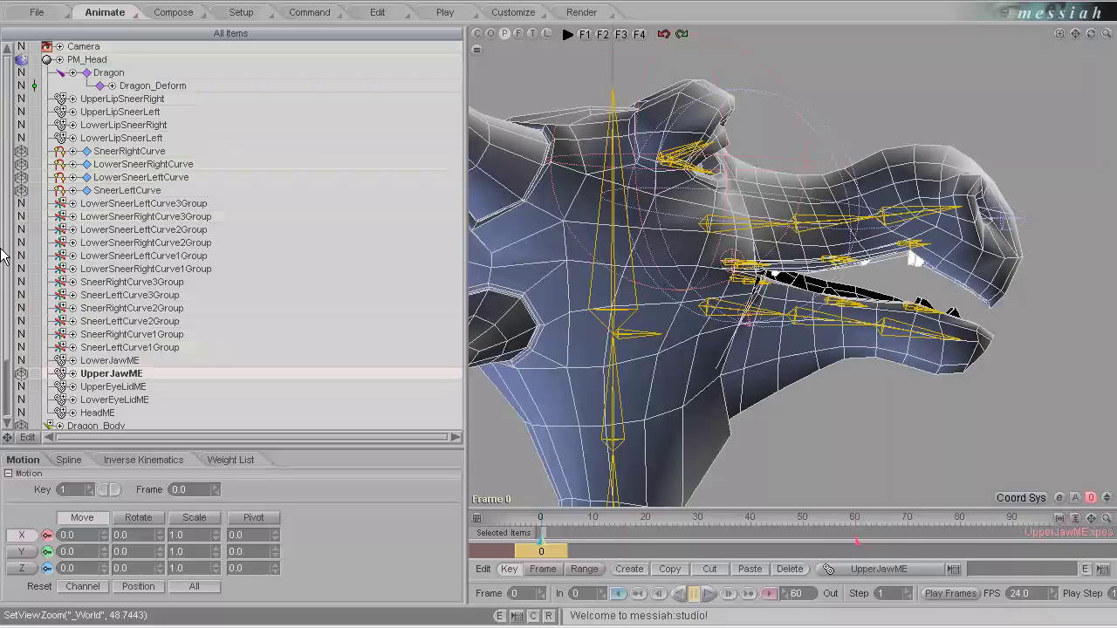
Step: Set the display mode of LowerTeeth, Tongue and UpperTeeth to Smooth_&_Edges and hide UpperJawME with NONE
scroll(105, 367, down, 2)
click(98, 375)
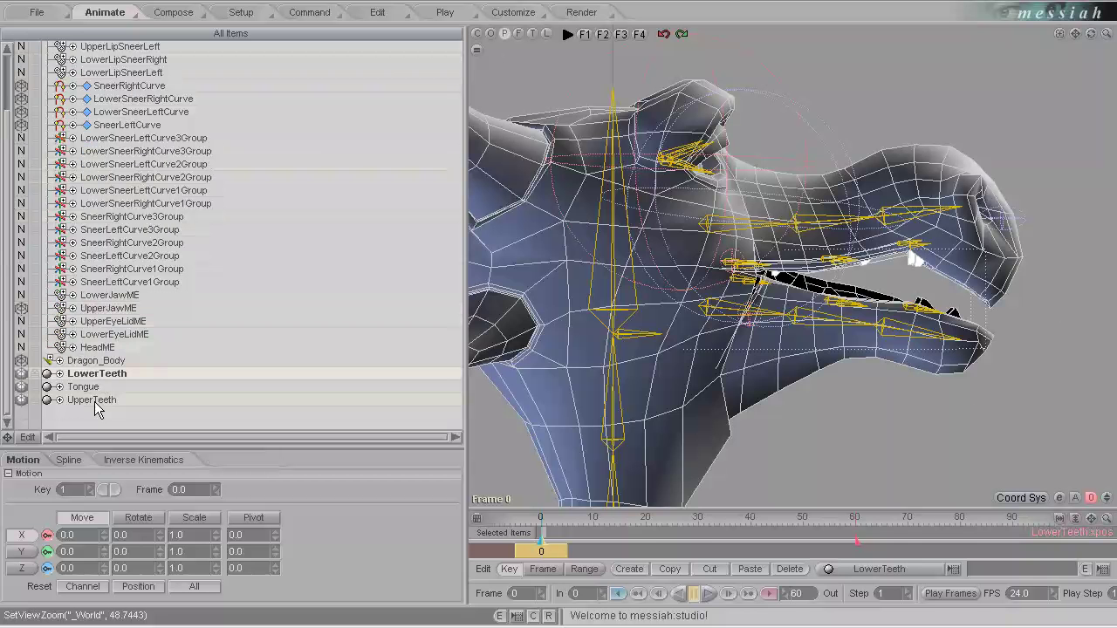
click(22, 373)
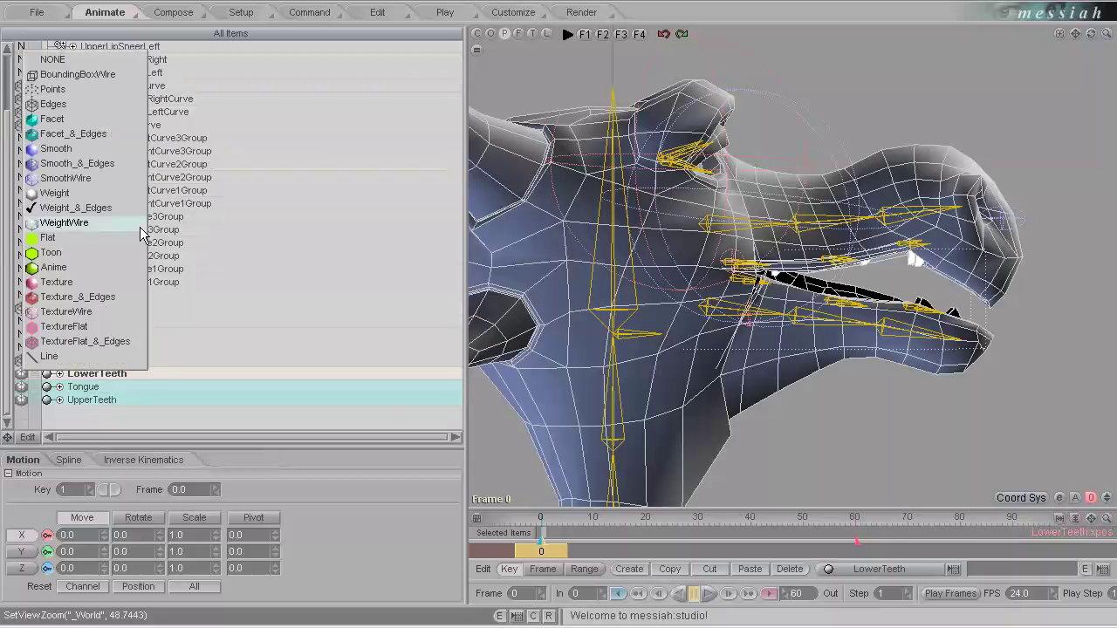
click(87, 160)
click(720, 319)
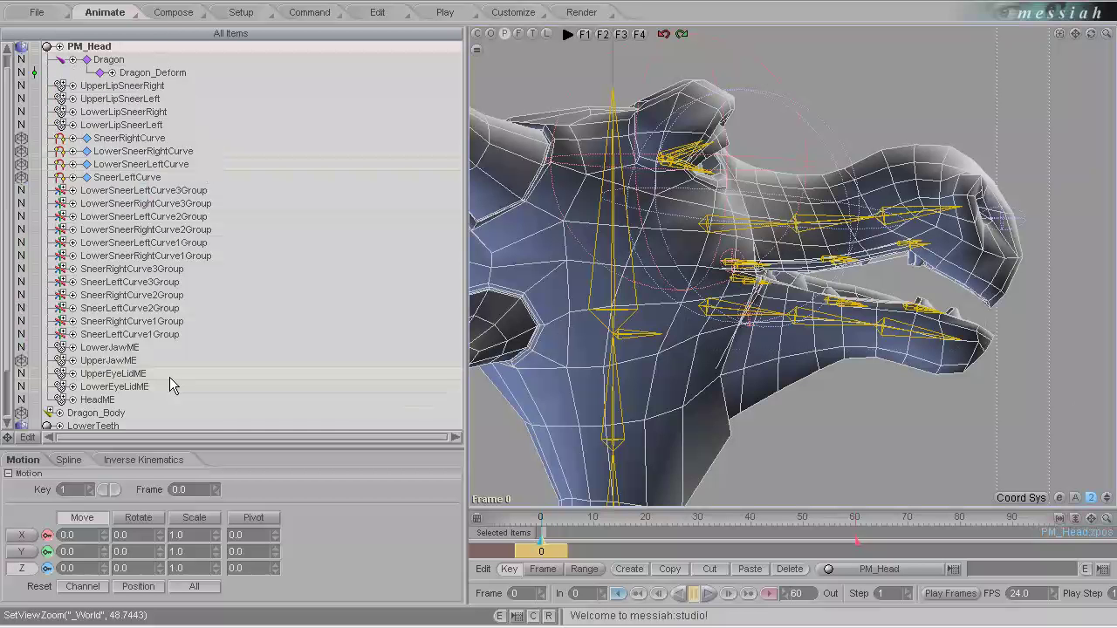
click(22, 367)
click(53, 56)
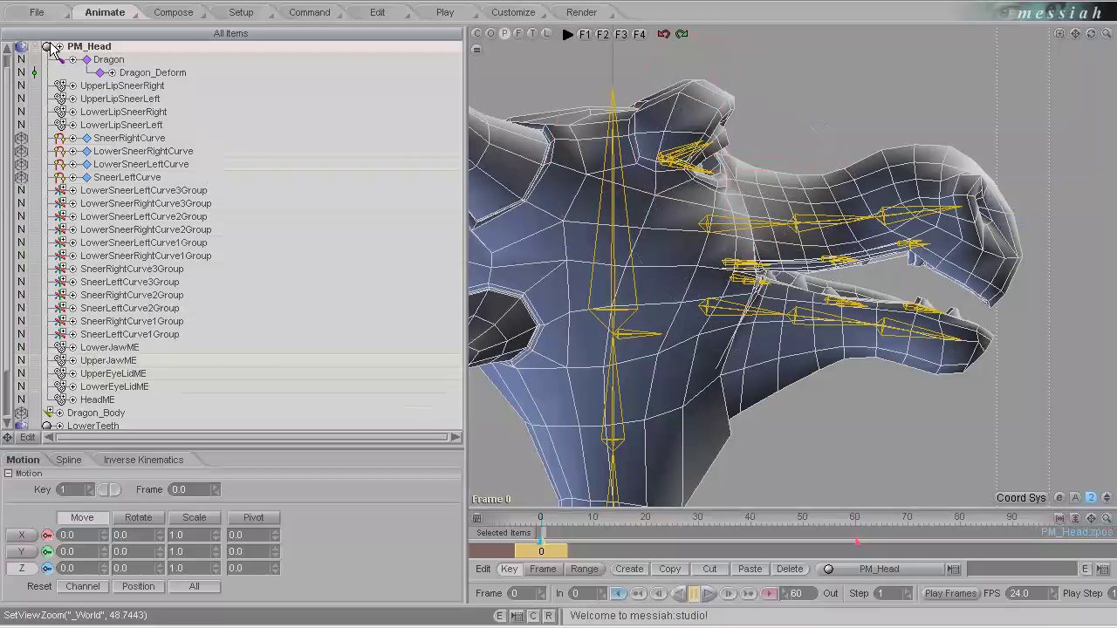
Step: Test the lower jaw deformation by pitching Dragon_LowerJaw1 open to about 25 degrees
click(729, 298)
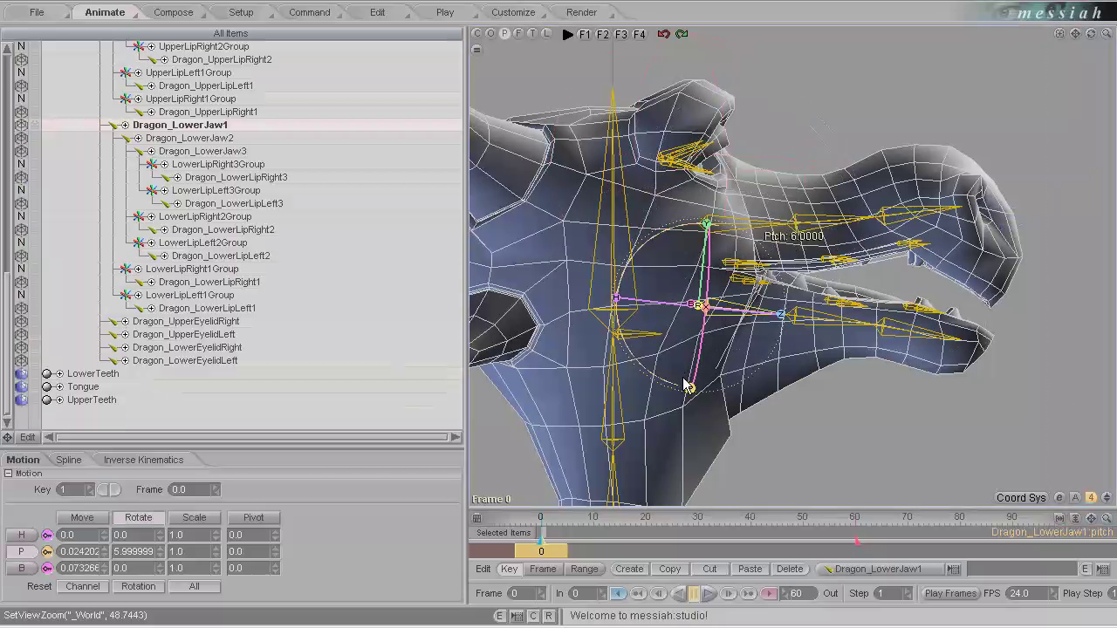
drag(686, 385, 551, 321)
alt+drag(694, 361, 559, 317)
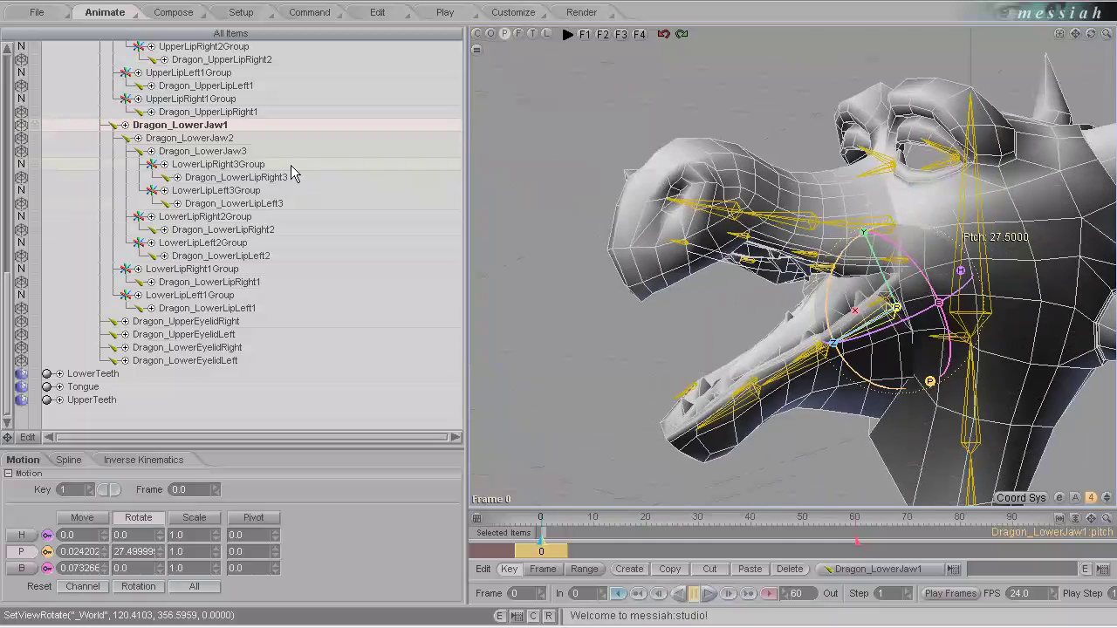
drag(949, 399, 559, 318)
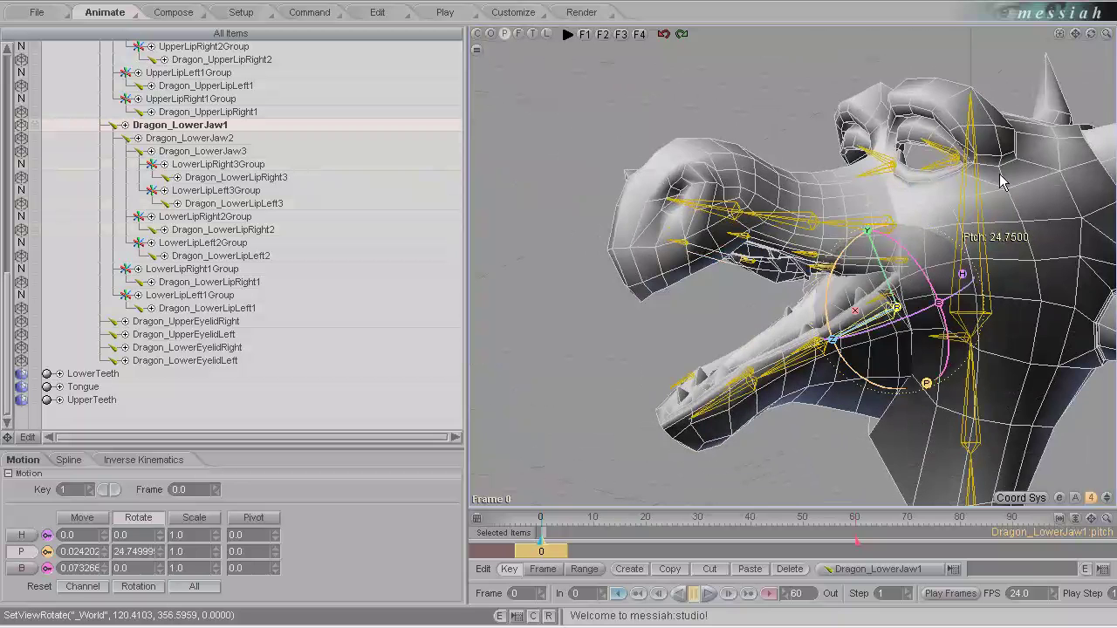
drag(1076, 37, 558, 318)
Step: Bend the lower jaw further by pitching Dragon_LowerJaw3 to about 50 degrees and Dragon_LowerJaw2 to about 18.5 degrees
click(757, 291)
click(740, 306)
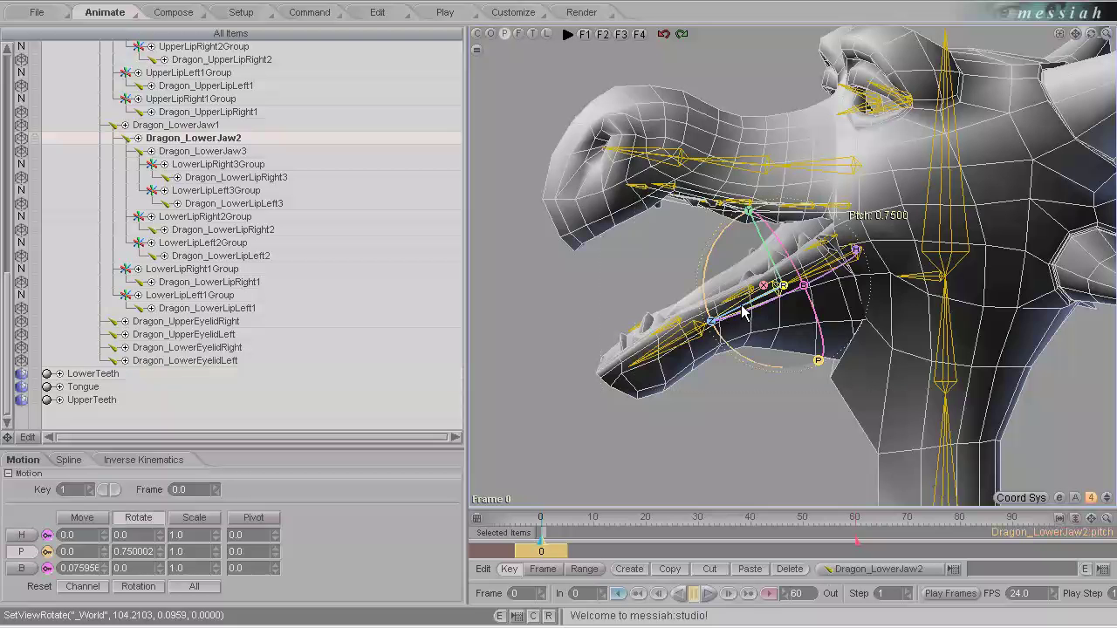
drag(820, 362, 578, 330)
click(698, 384)
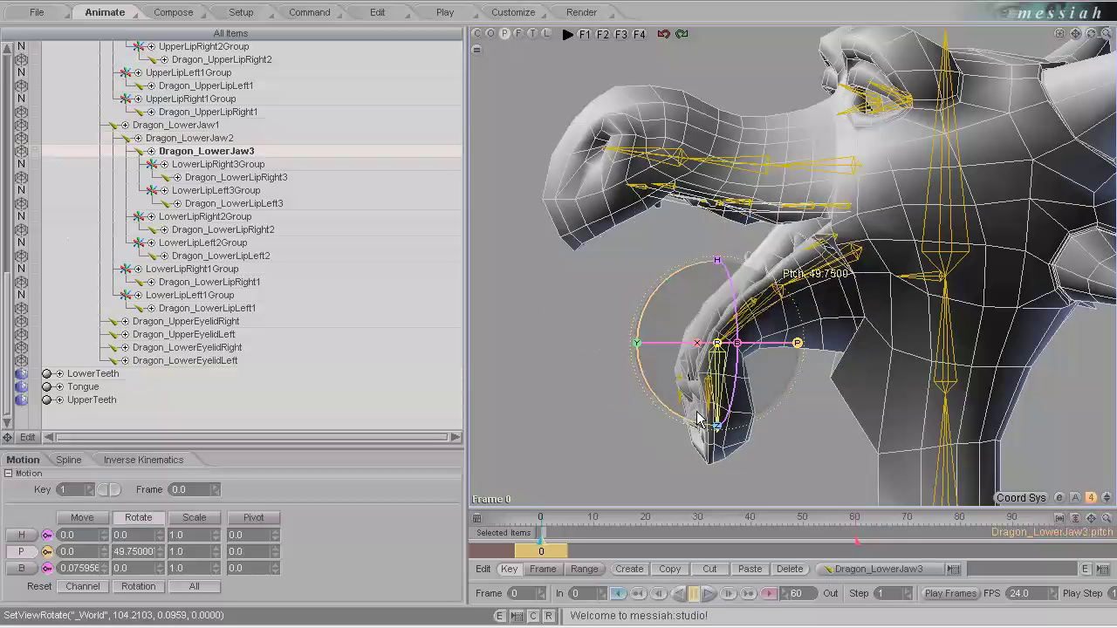
click(747, 318)
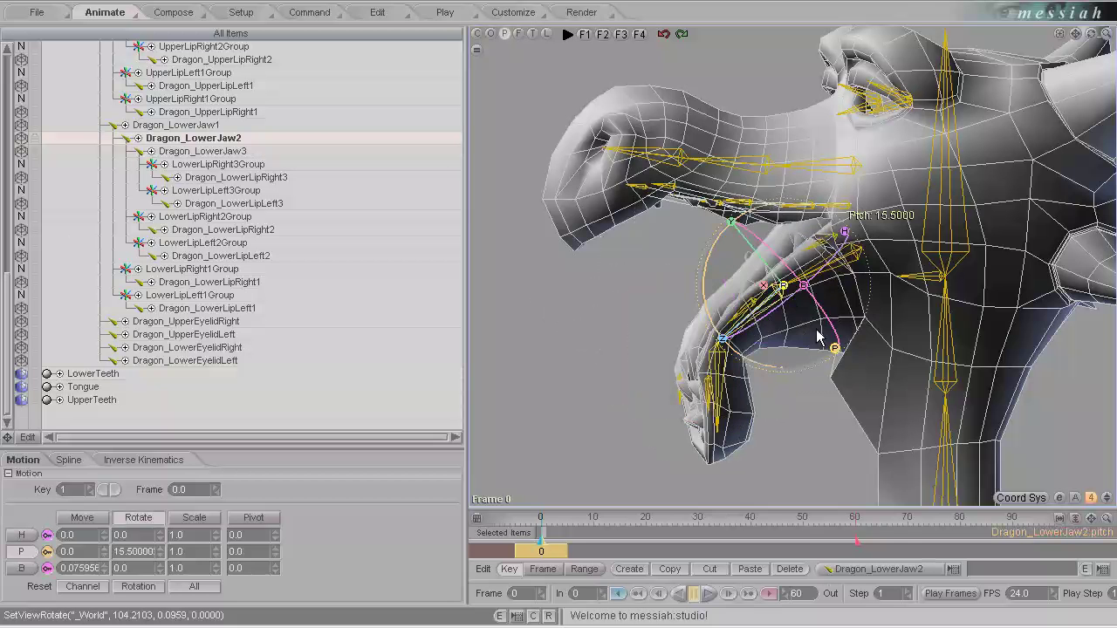
drag(820, 336, 561, 318)
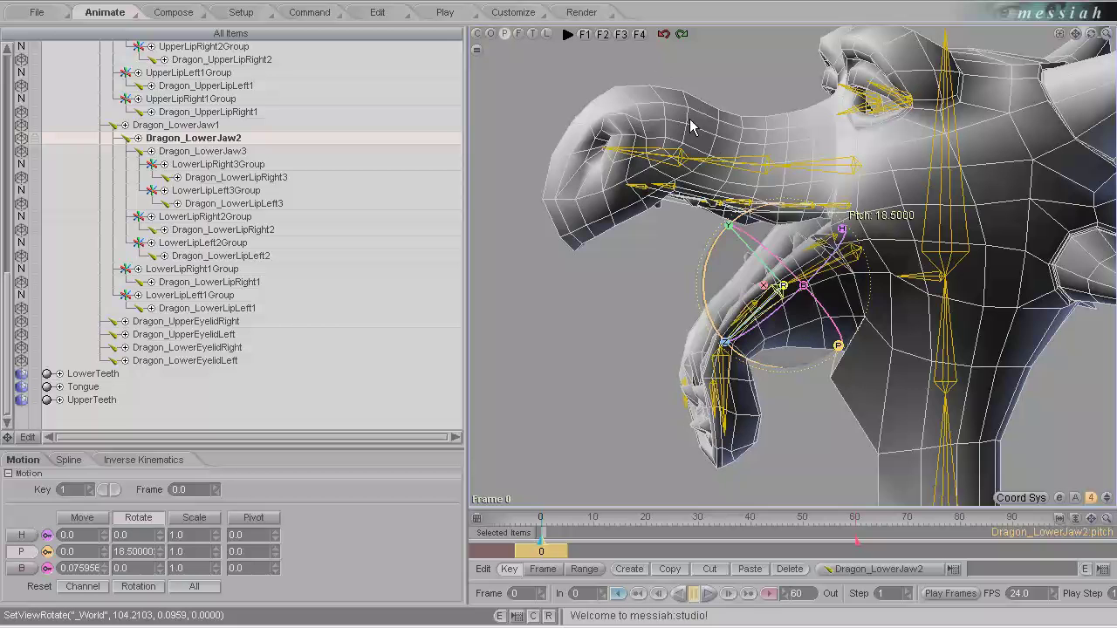
Step: Test the upper jaw deformation by pitching Dragon_UpperJaw2 to about -20.5 degrees and Dragon_UpperJaw3 to about -38 degrees
click(726, 160)
drag(766, 251, 560, 323)
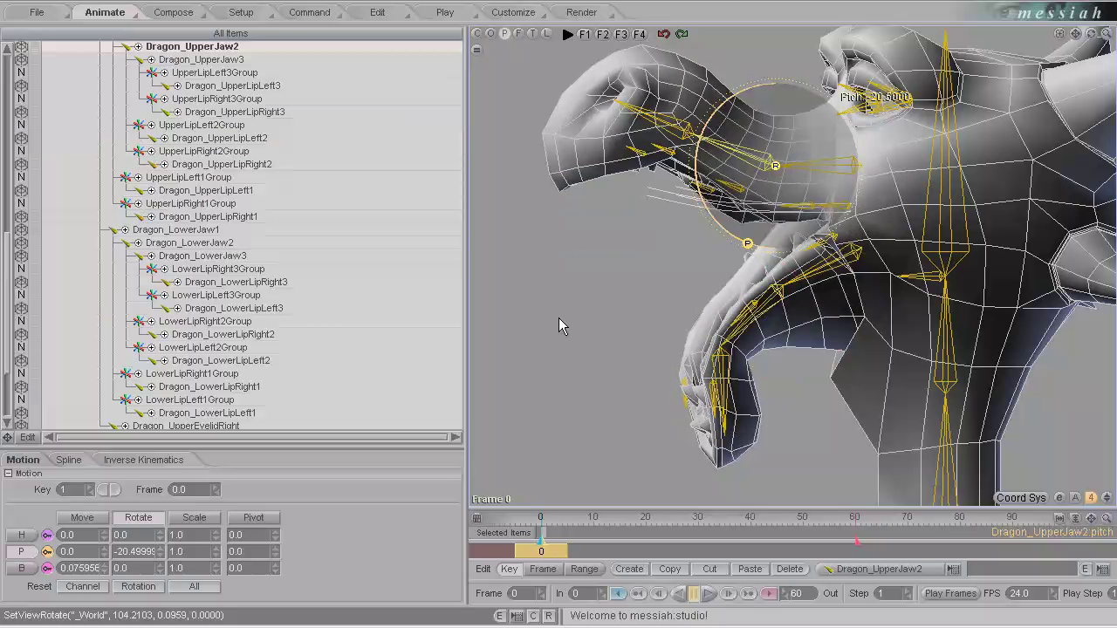
click(722, 205)
drag(663, 214, 558, 319)
middle_drag(644, 167, 558, 317)
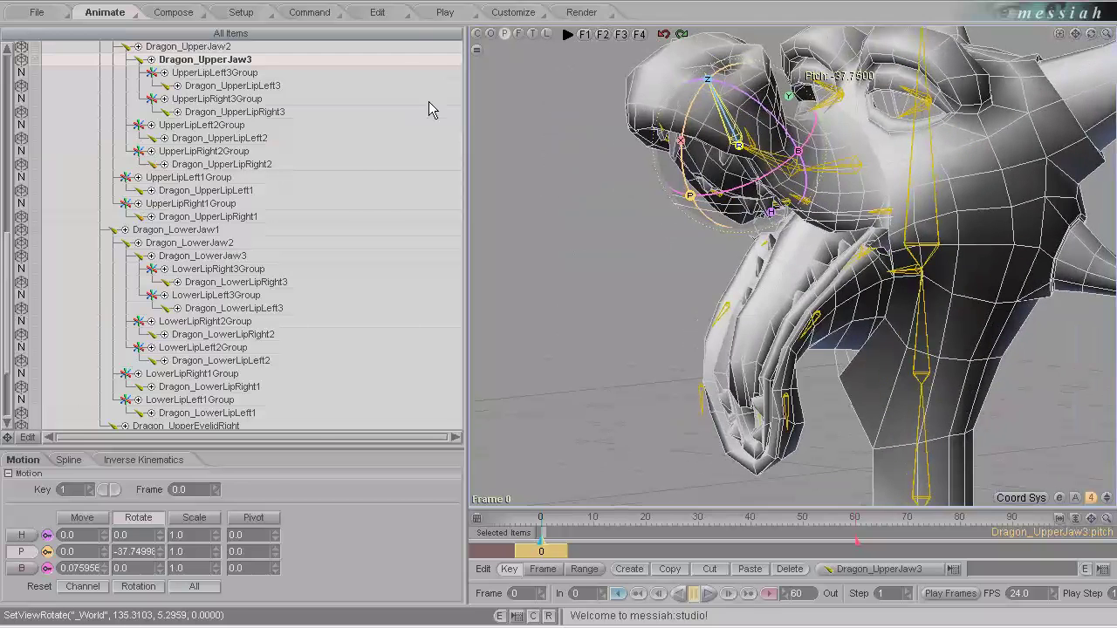
Step: Reset the pose by creating a key for All Items at frame 0 in Setup mode, and return to Animate mode
click(241, 13)
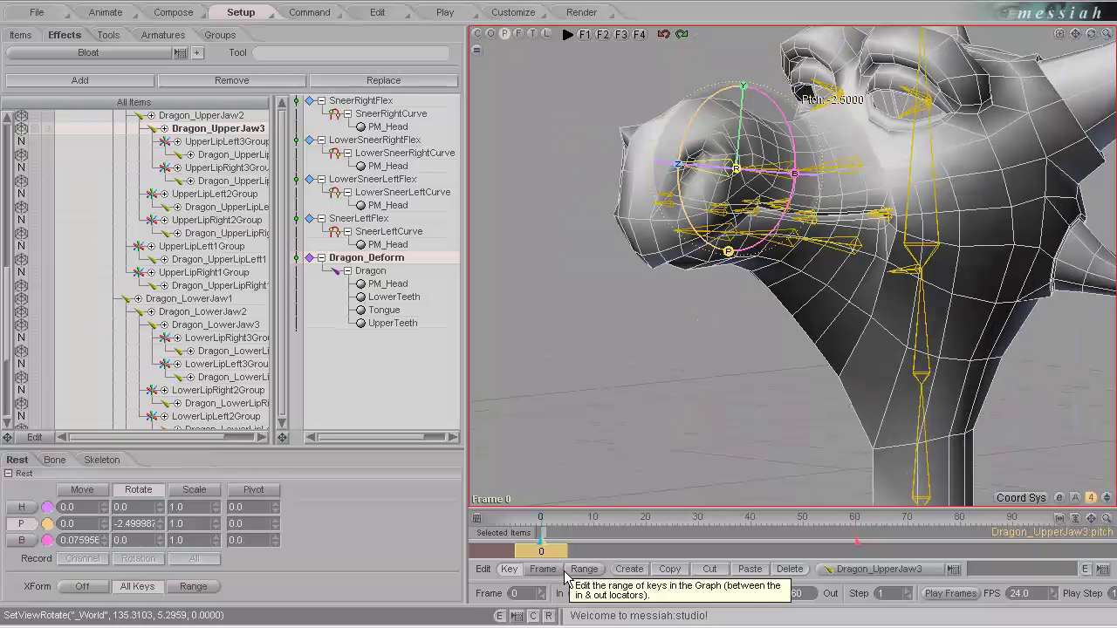
click(517, 533)
click(548, 503)
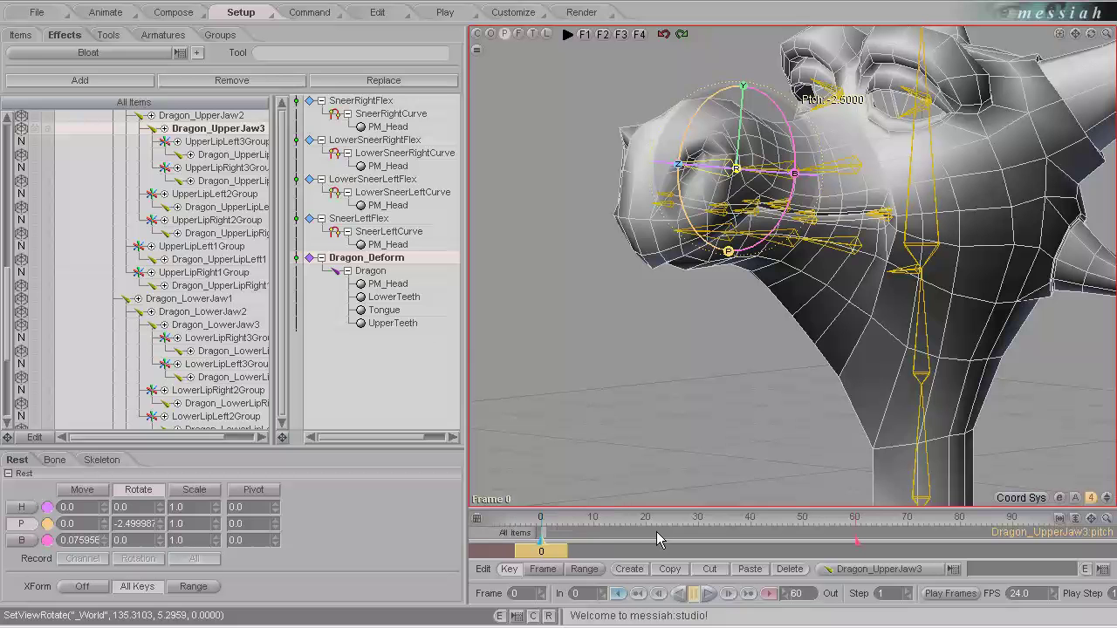
key(Return)
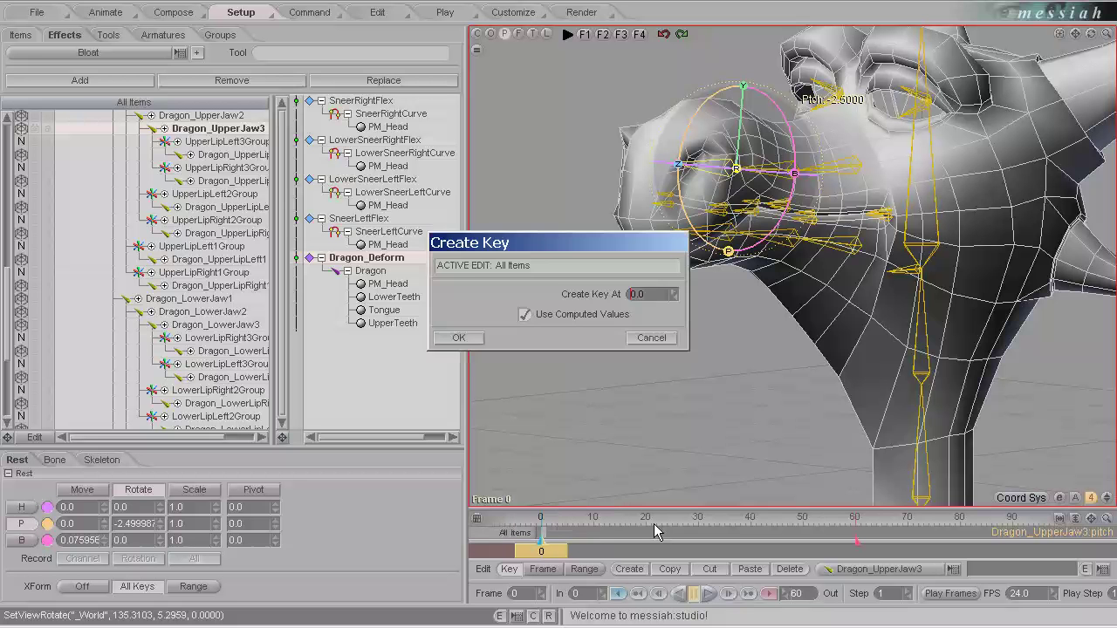
key(Return)
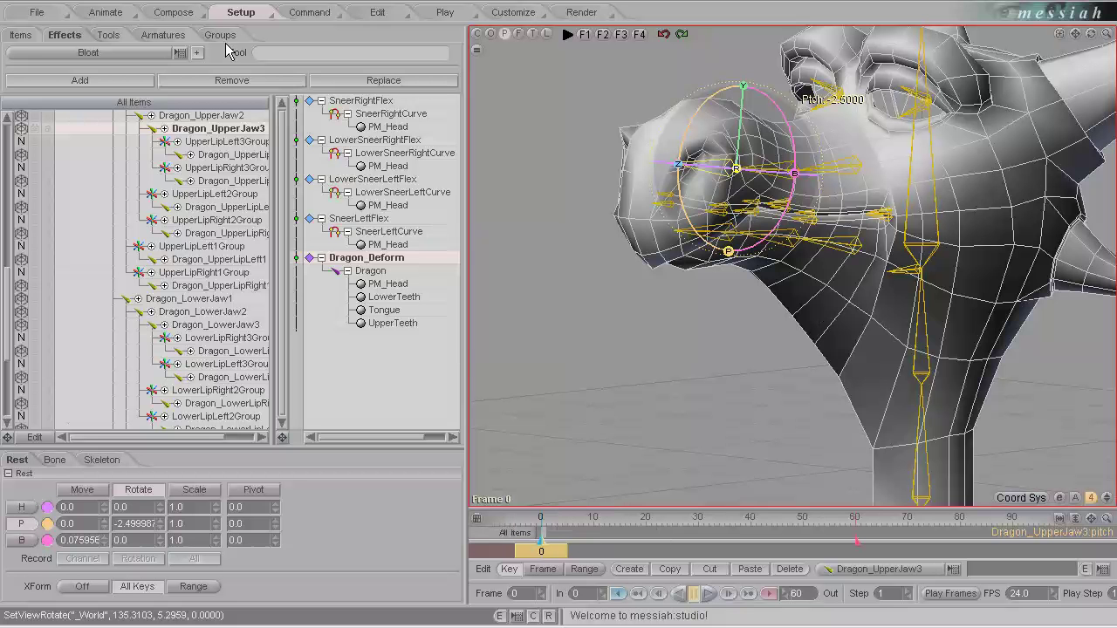
click(106, 14)
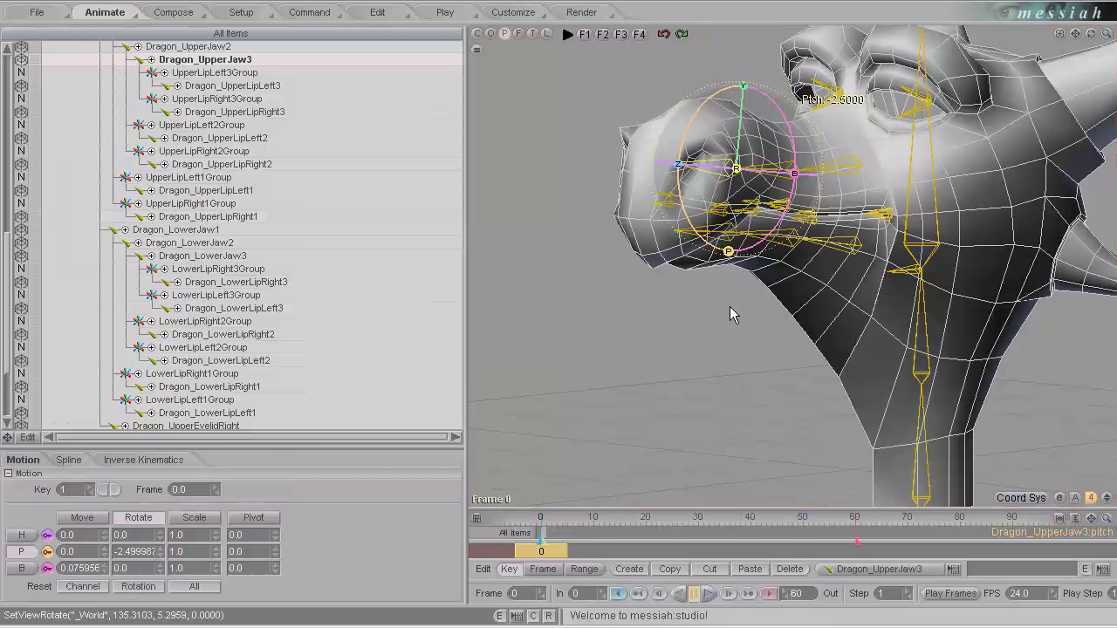
scroll(737, 298, down, 1)
alt+drag(561, 319, 652, 304)
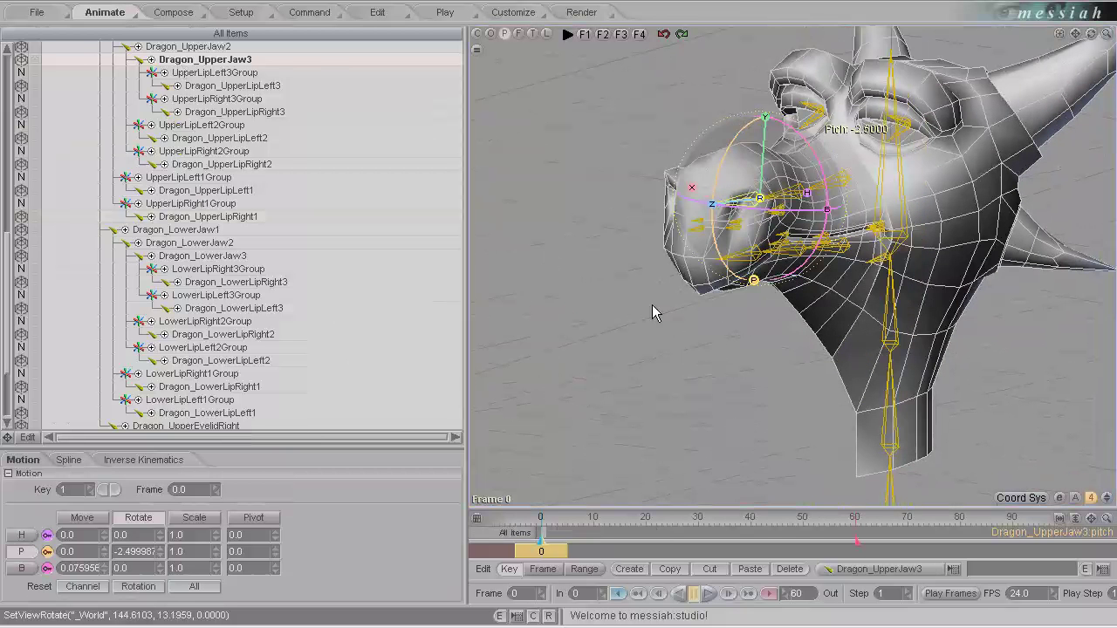
Step: Start saving the messiah scene under a new file name in the scenes folder
click(38, 13)
click(37, 50)
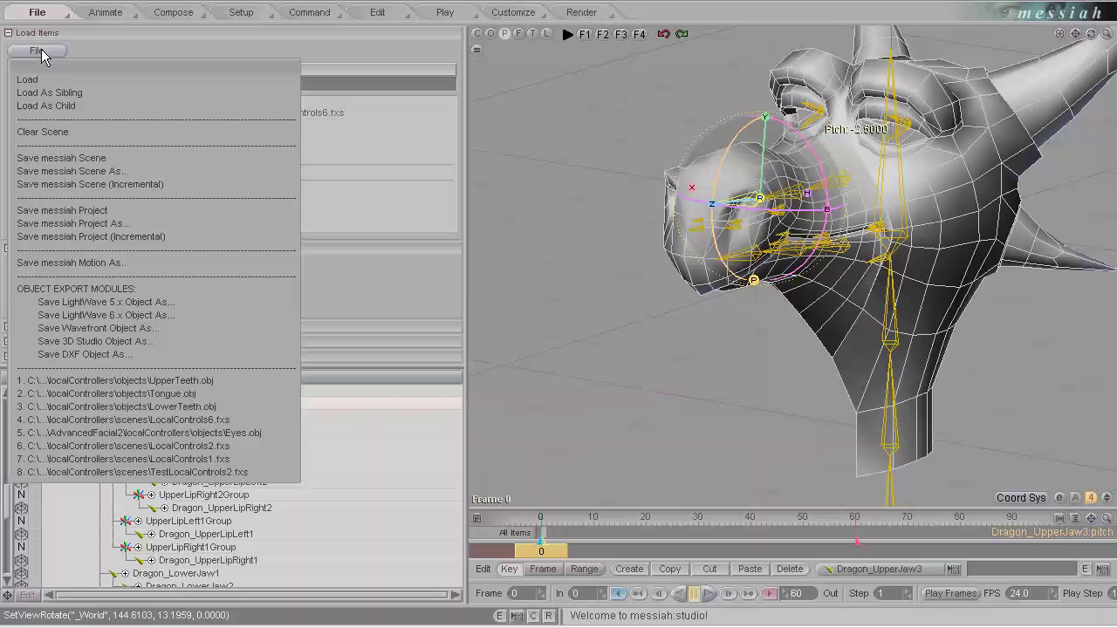
click(59, 171)
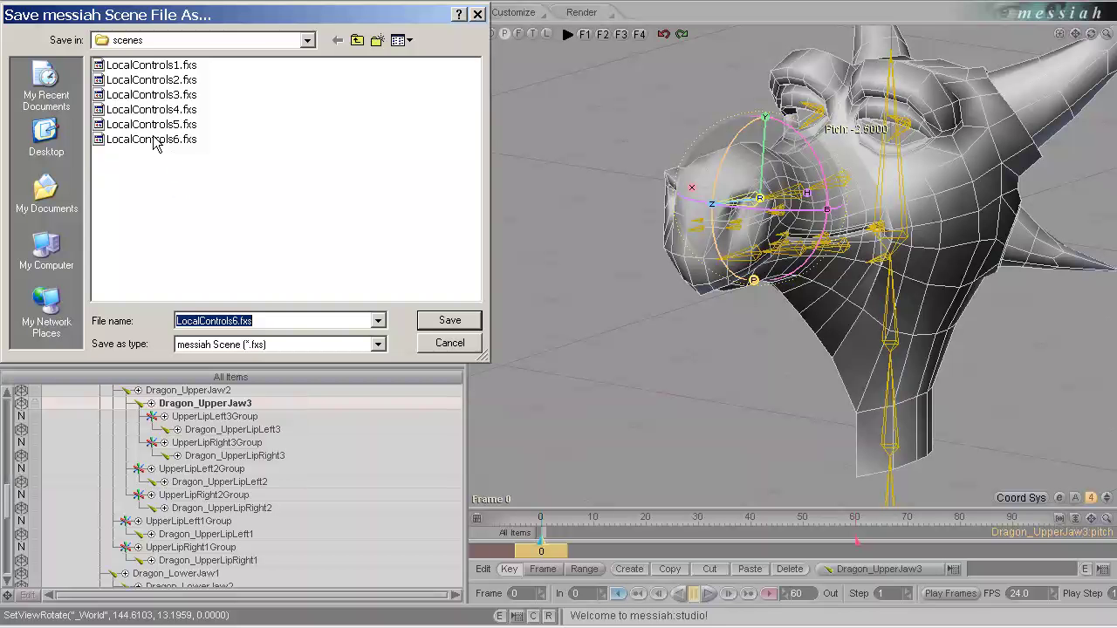
double_click(233, 320)
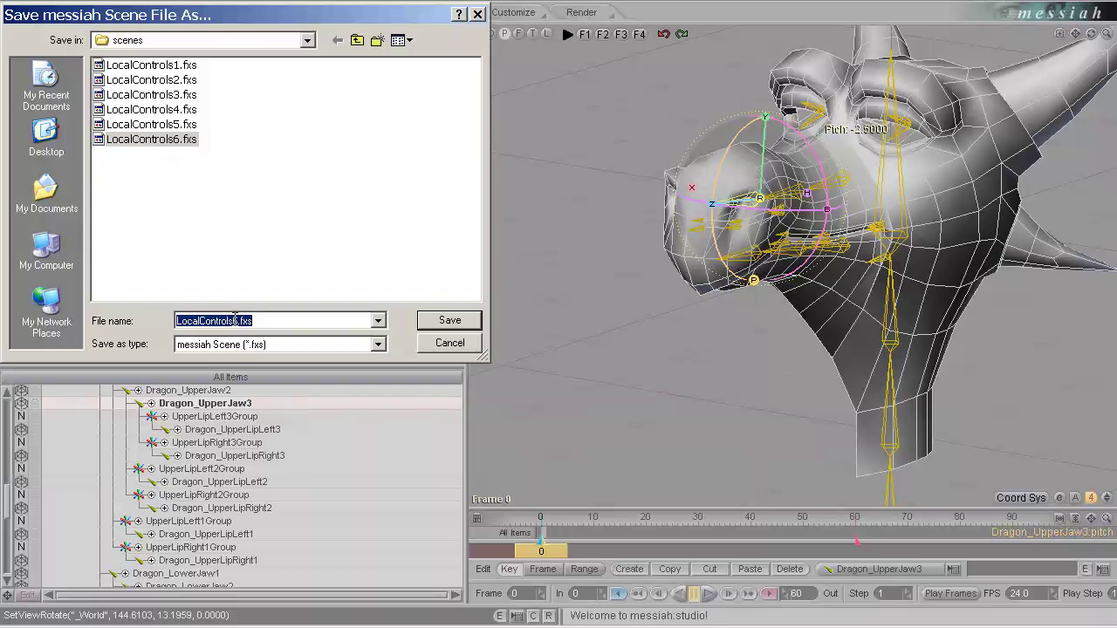